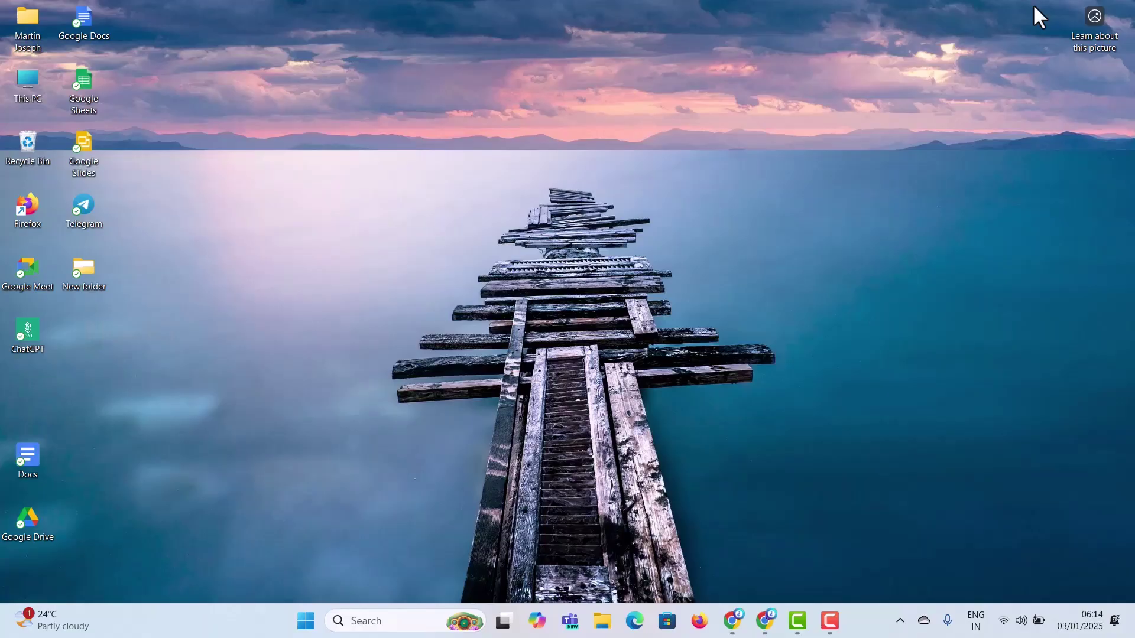
Bring up the Chrome window showing the Google Docs home page from the taskbar.
click(765, 622)
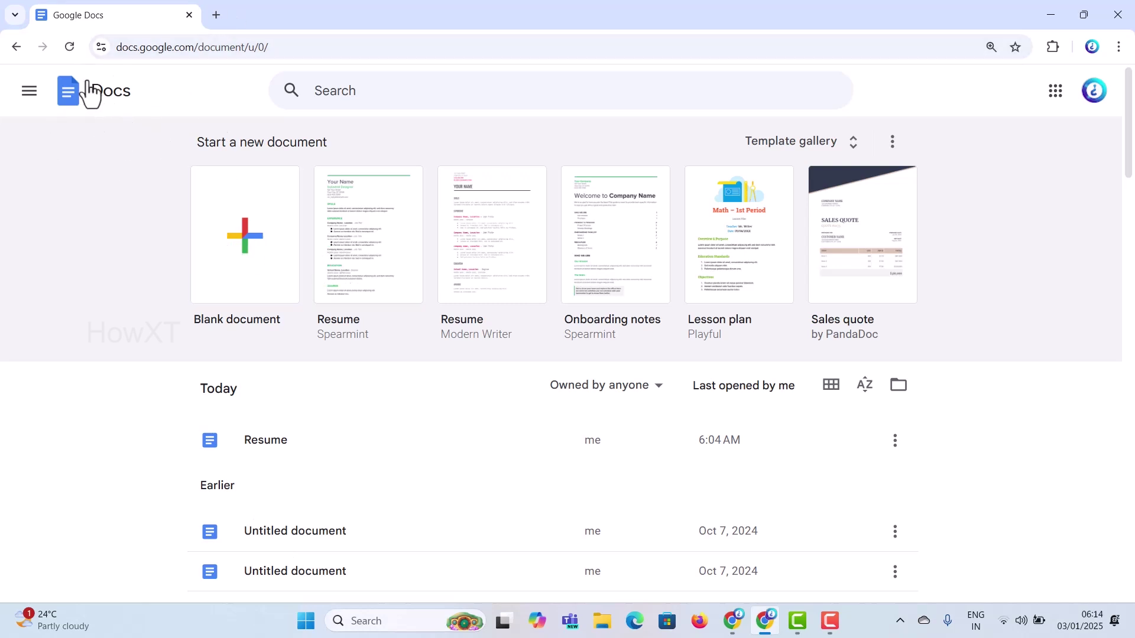
Create a blank Untitled document and dismiss the 'Organize your document with tabs' popup.
click(233, 233)
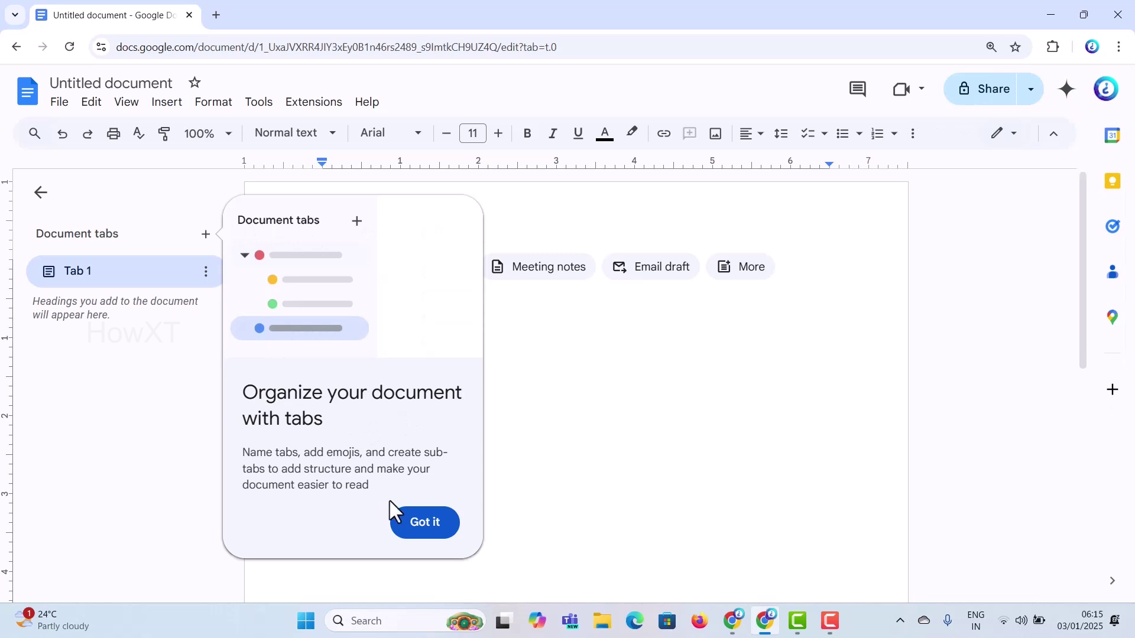
click(427, 523)
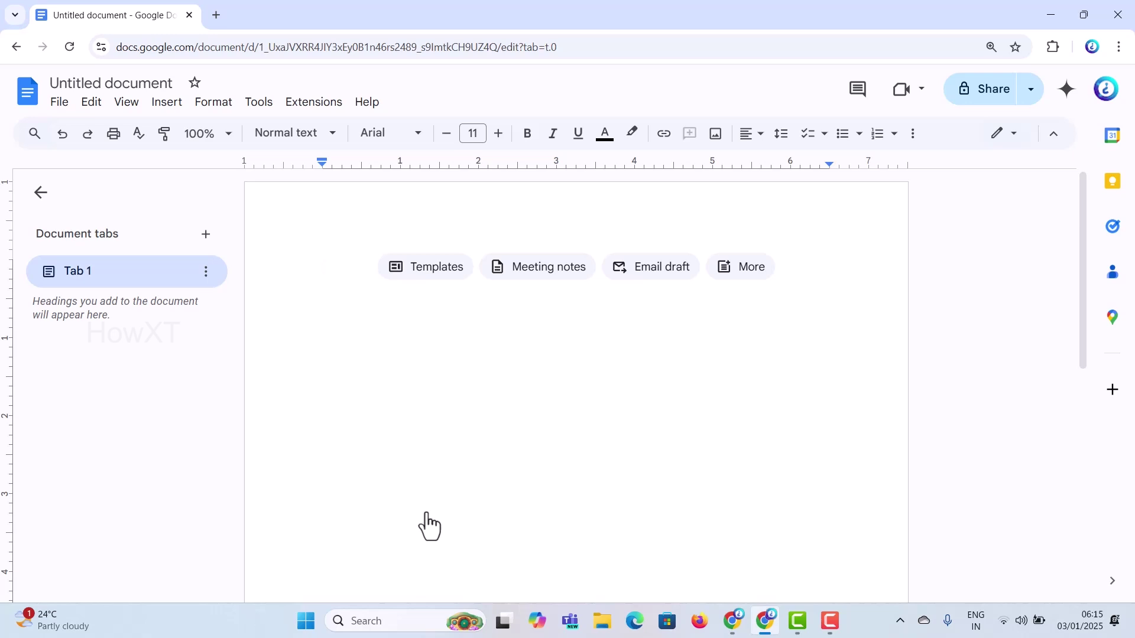
Collapse the tabs panel and insert a second document tab, Tab 2, via Insert.
click(40, 193)
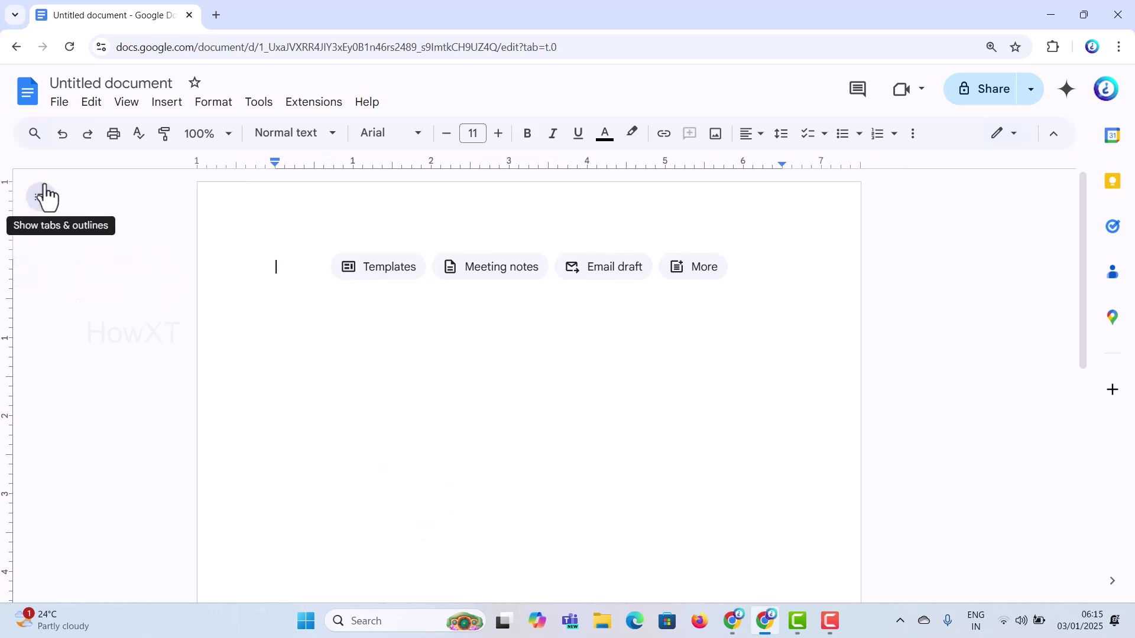
click(167, 103)
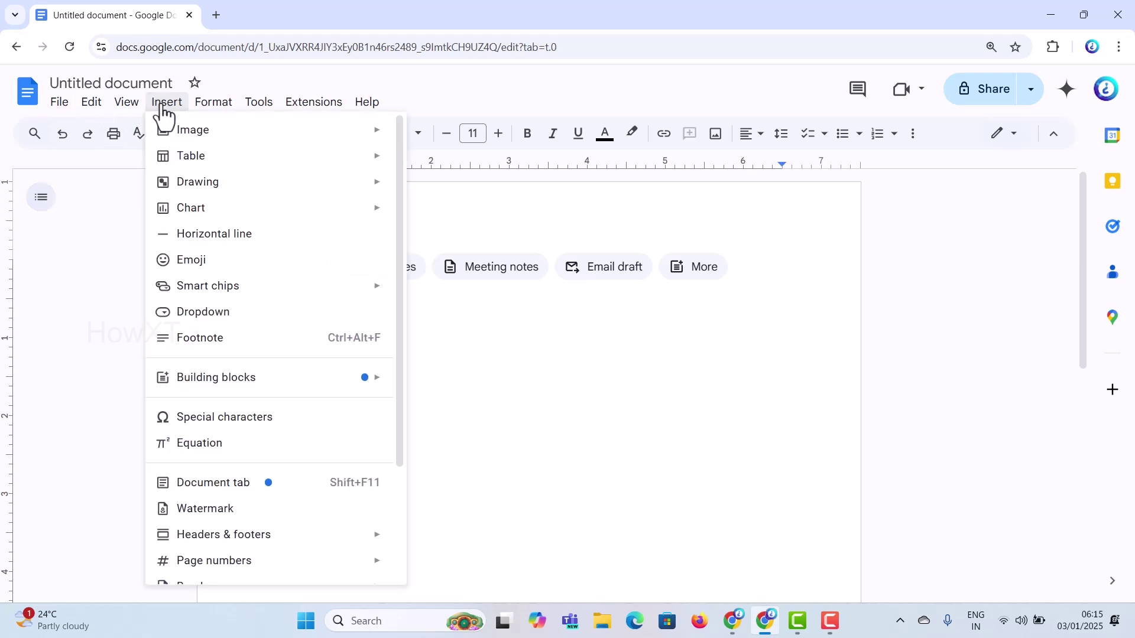
click(220, 483)
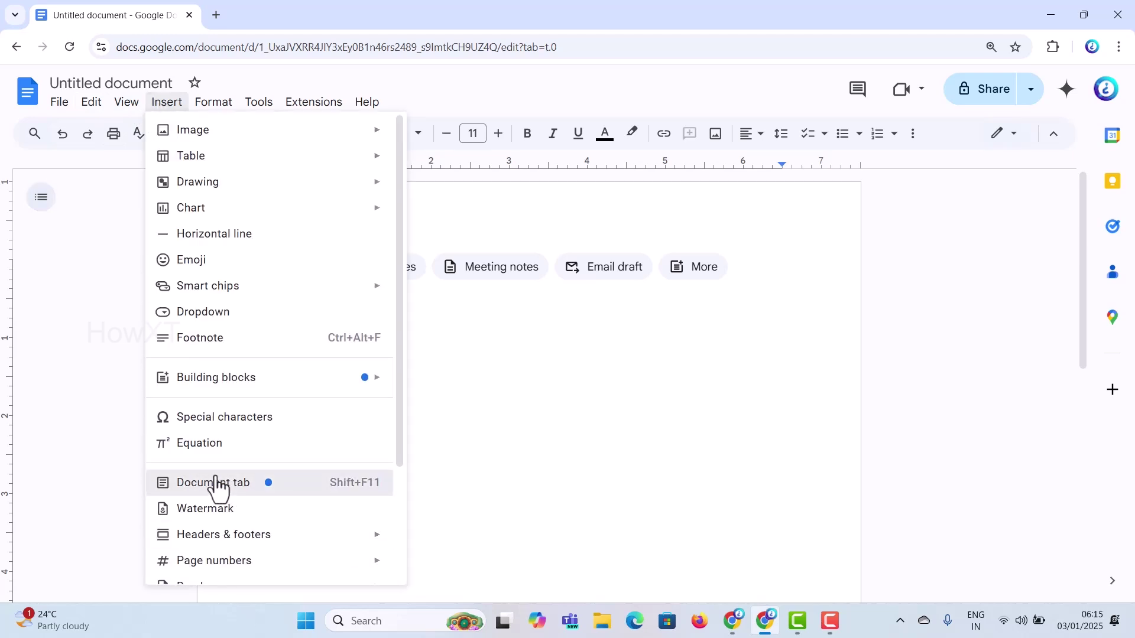
Reopen the Document tabs panel and add Tab 3 and Tab 4 with the + button.
click(53, 204)
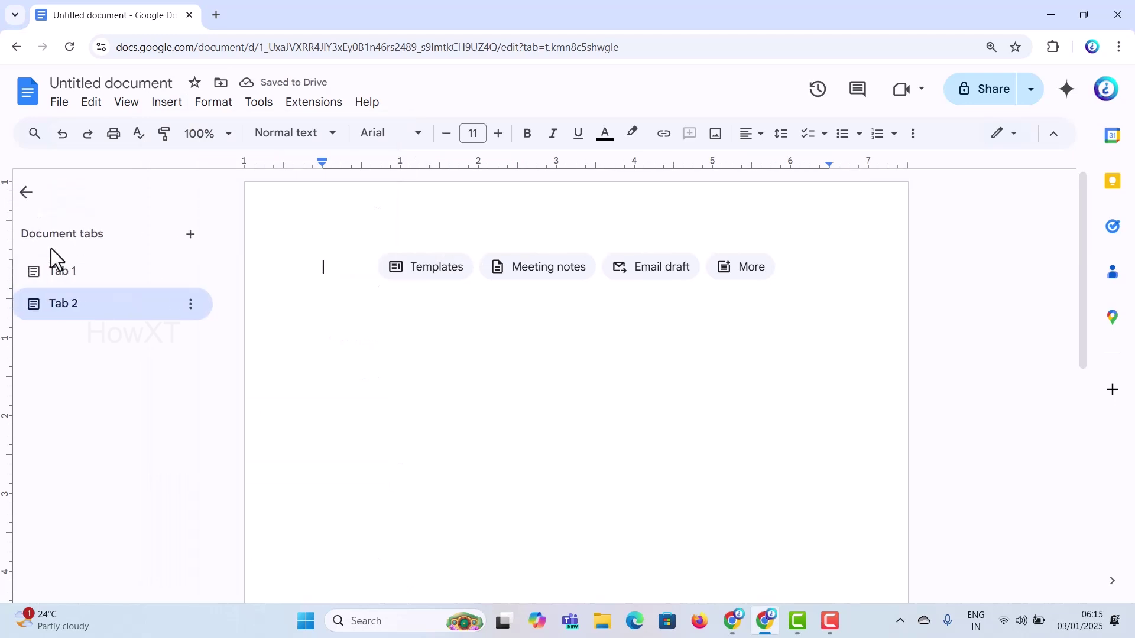
click(82, 286)
click(80, 309)
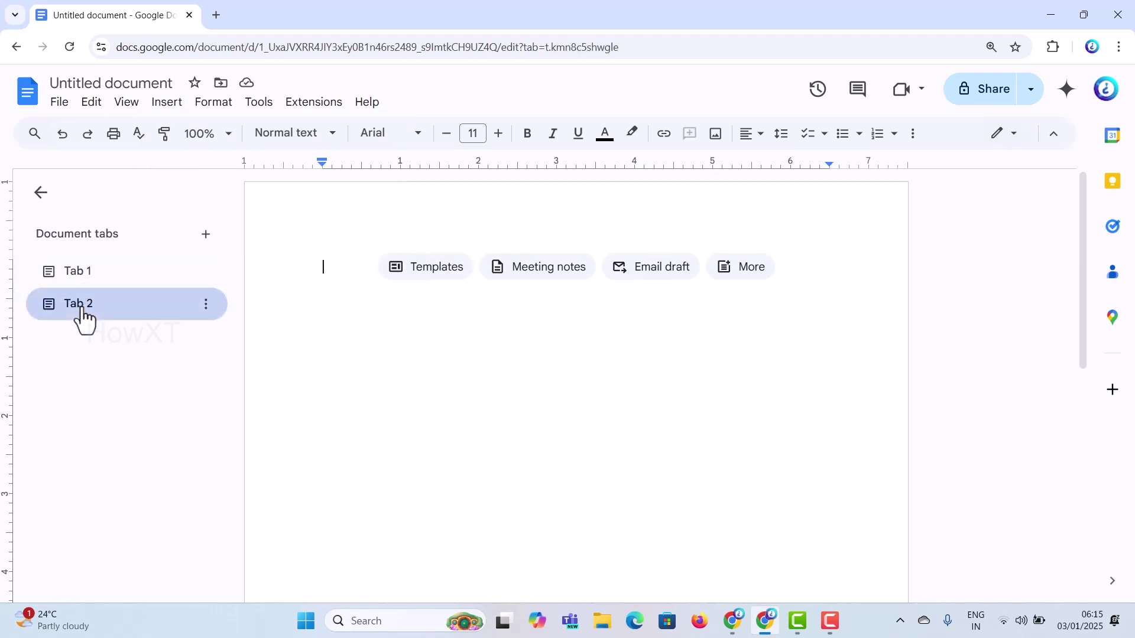
click(69, 277)
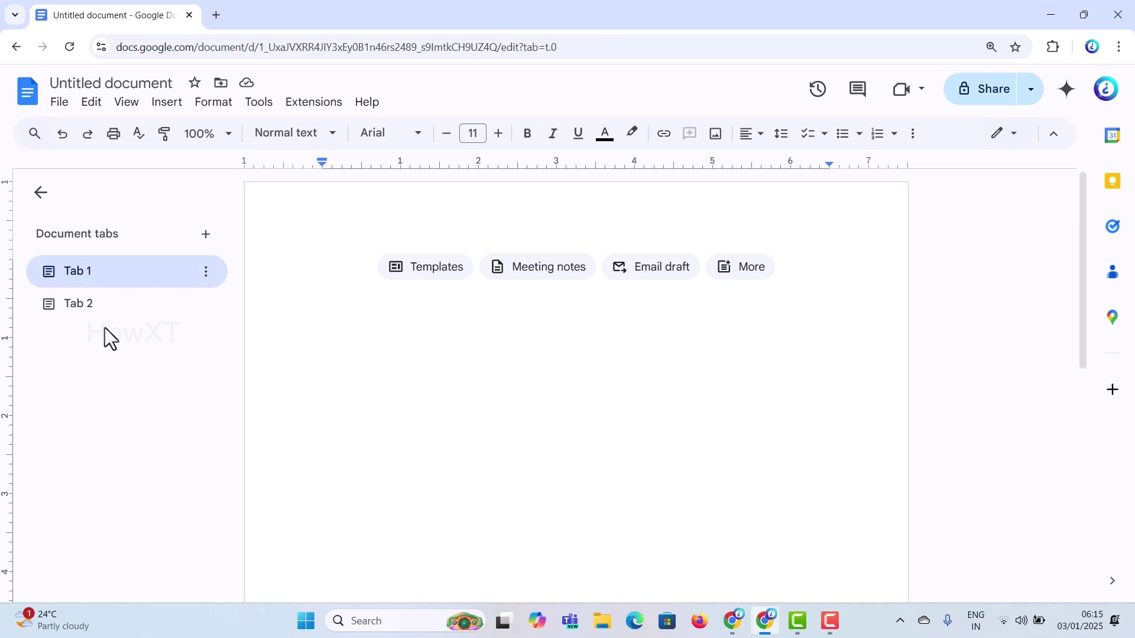
click(206, 236)
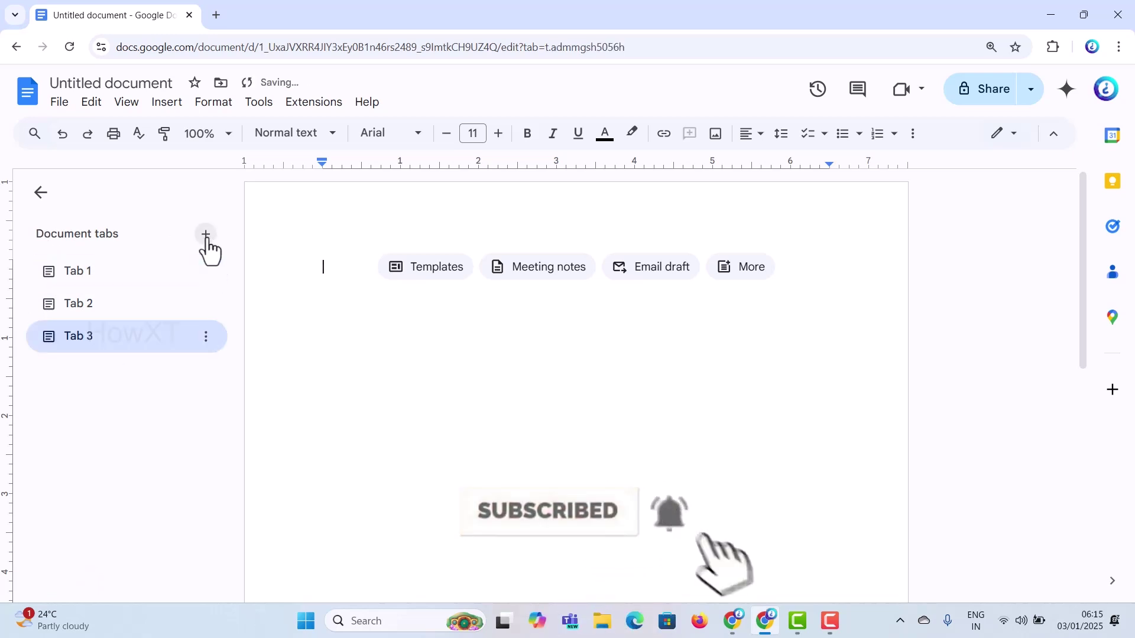
click(206, 236)
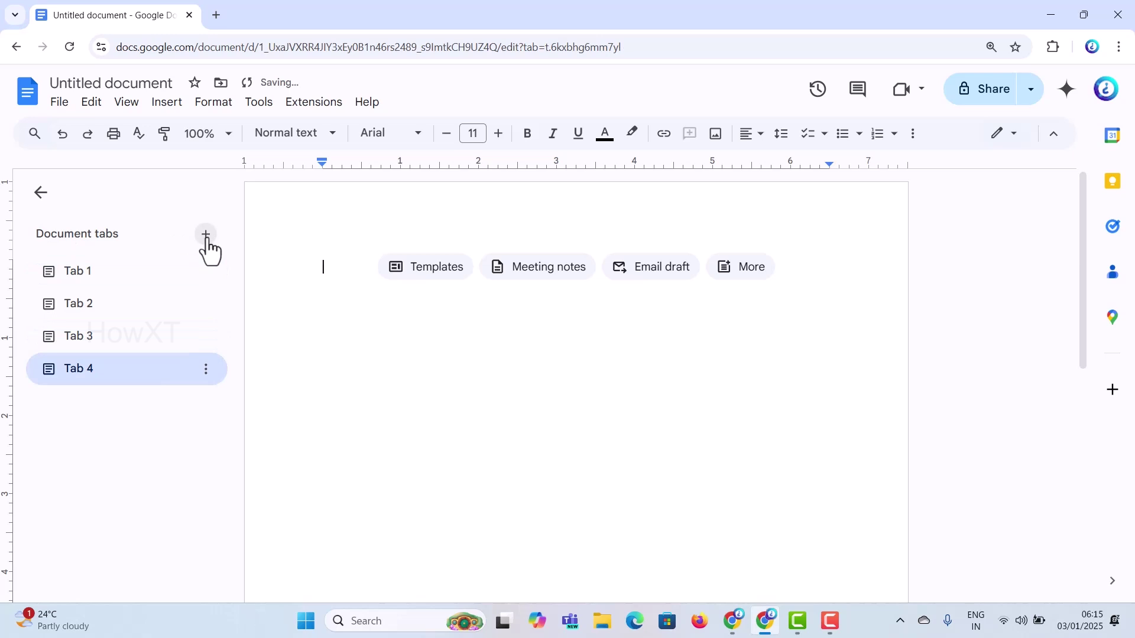
click(85, 273)
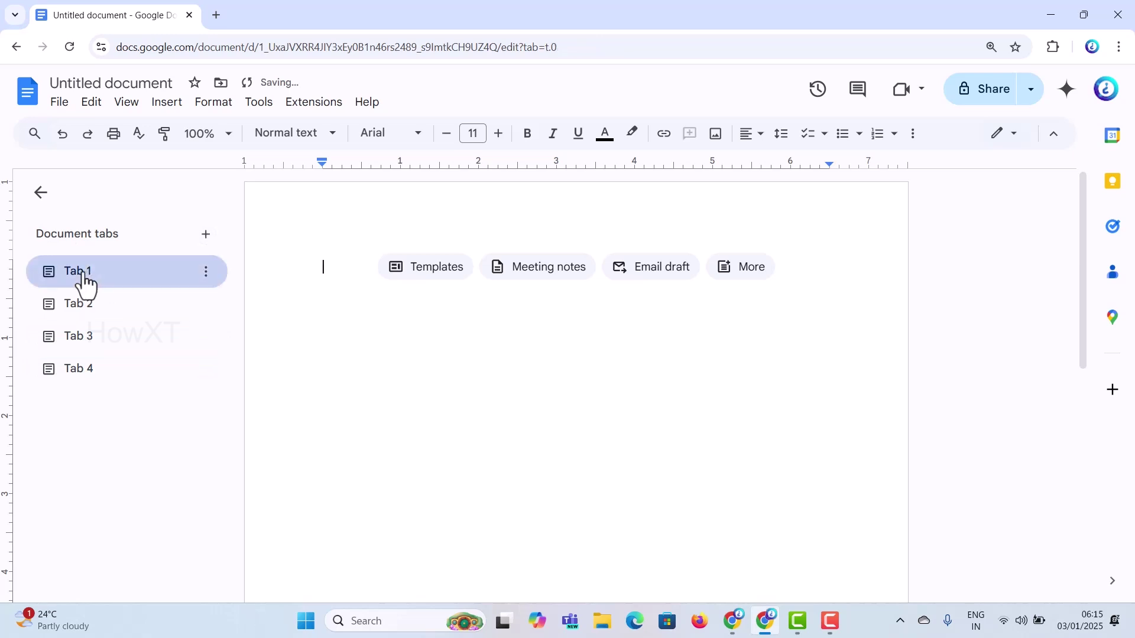
click(205, 273)
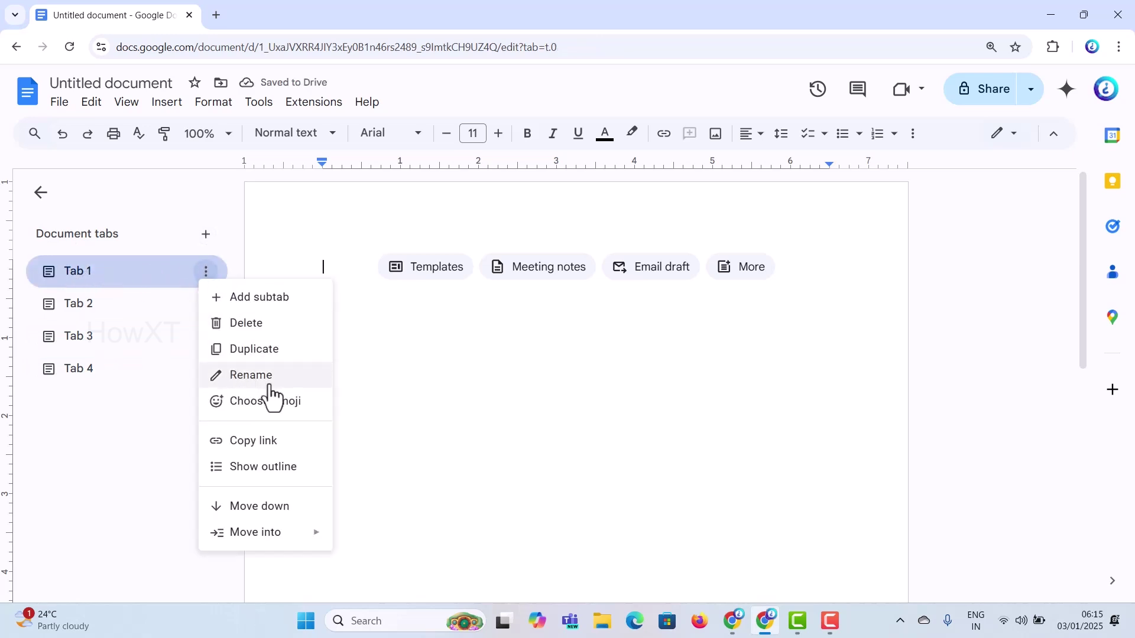
Rename Tab 1 to 'Resume' and Tab 2 to 'Certificates'.
click(233, 379)
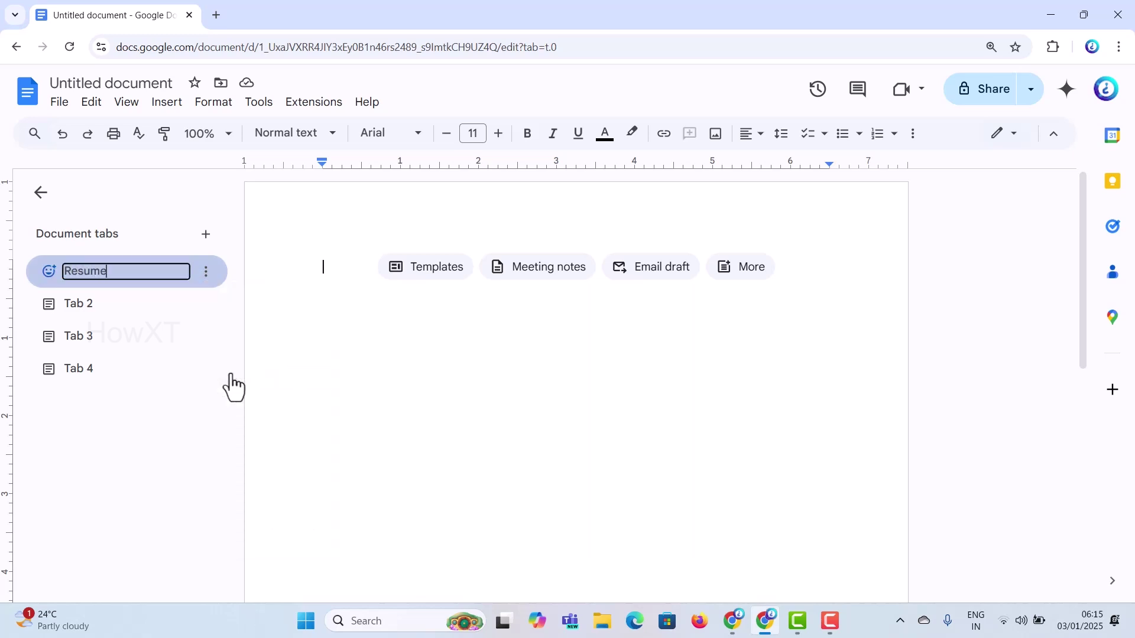
click(118, 305)
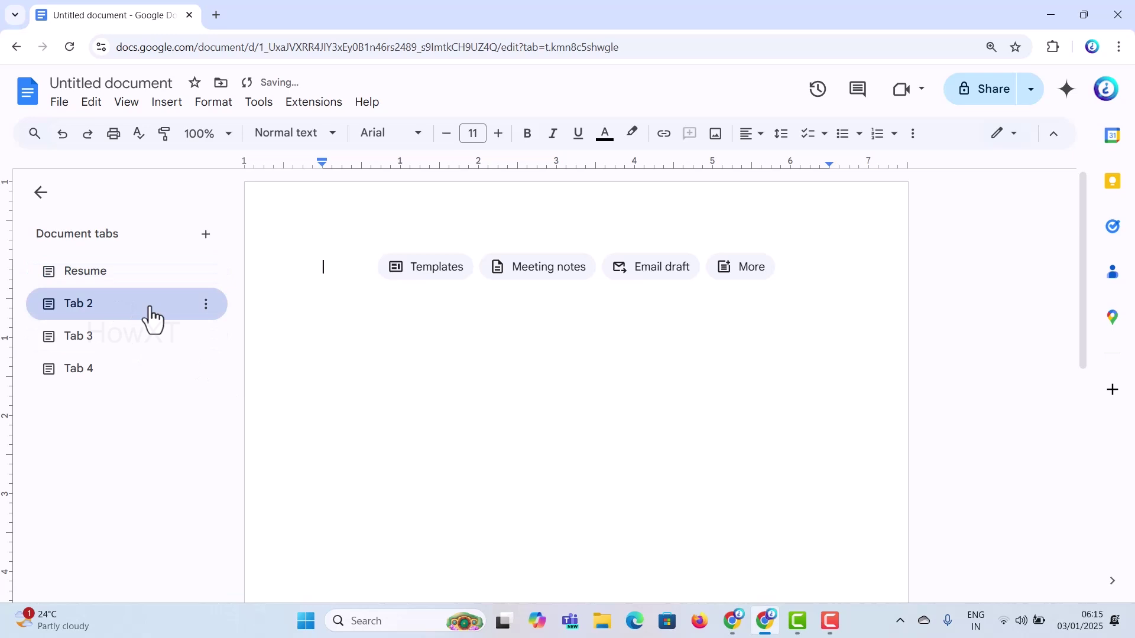
click(205, 309)
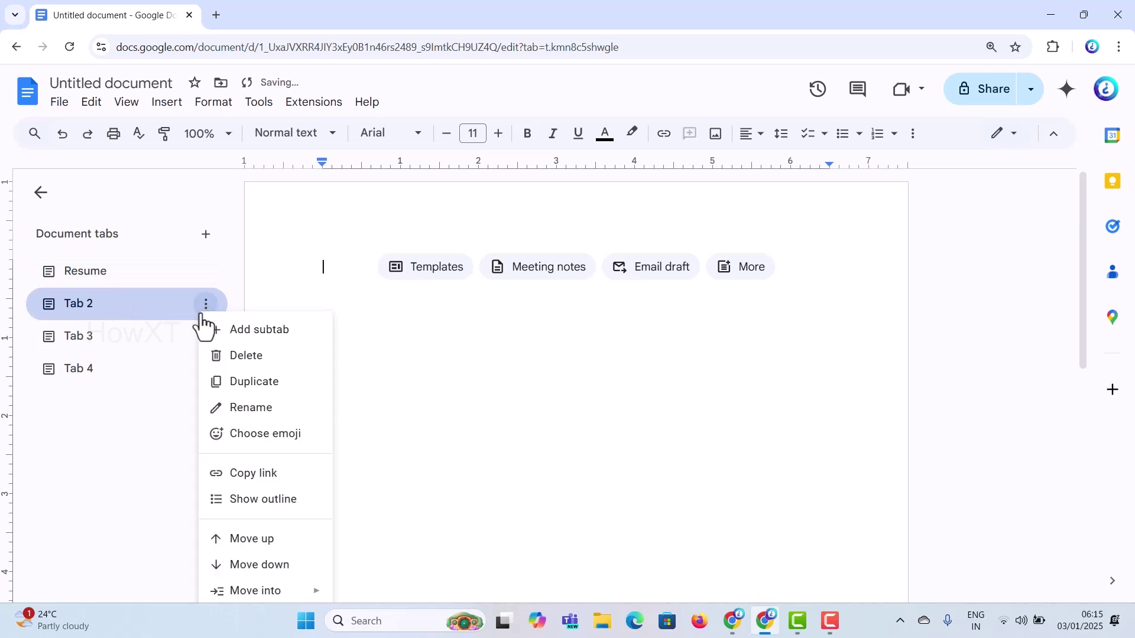
click(260, 409)
text(Certificates)
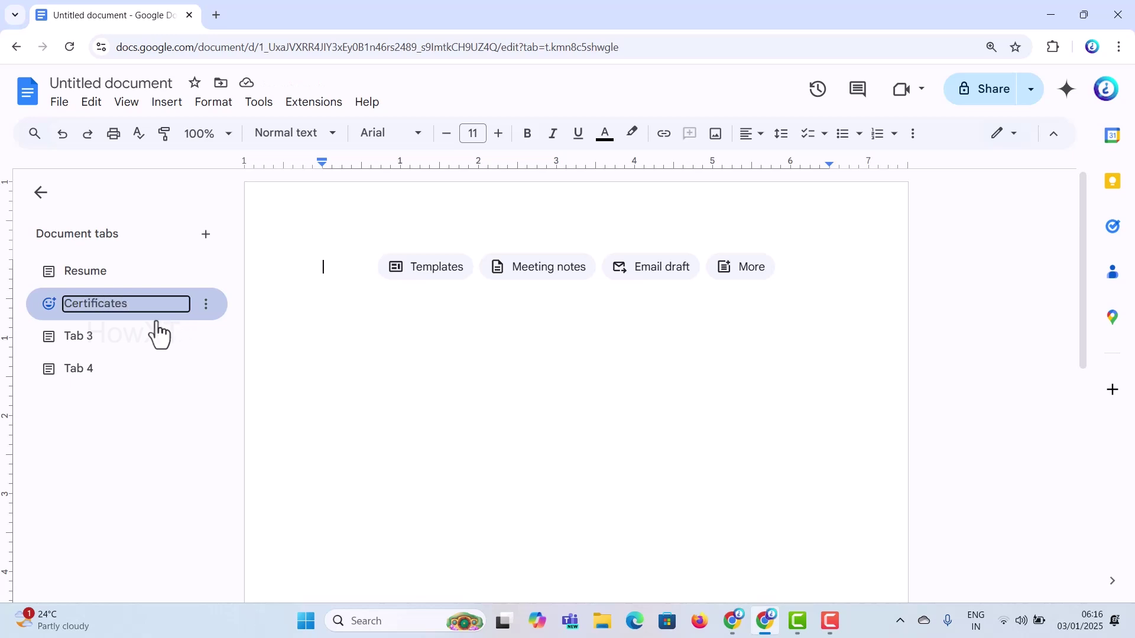
click(197, 339)
Rename Tab 3 to 'Wrokexpe' and check the Resume, Certificates and Wrokexpe tabs.
click(206, 337)
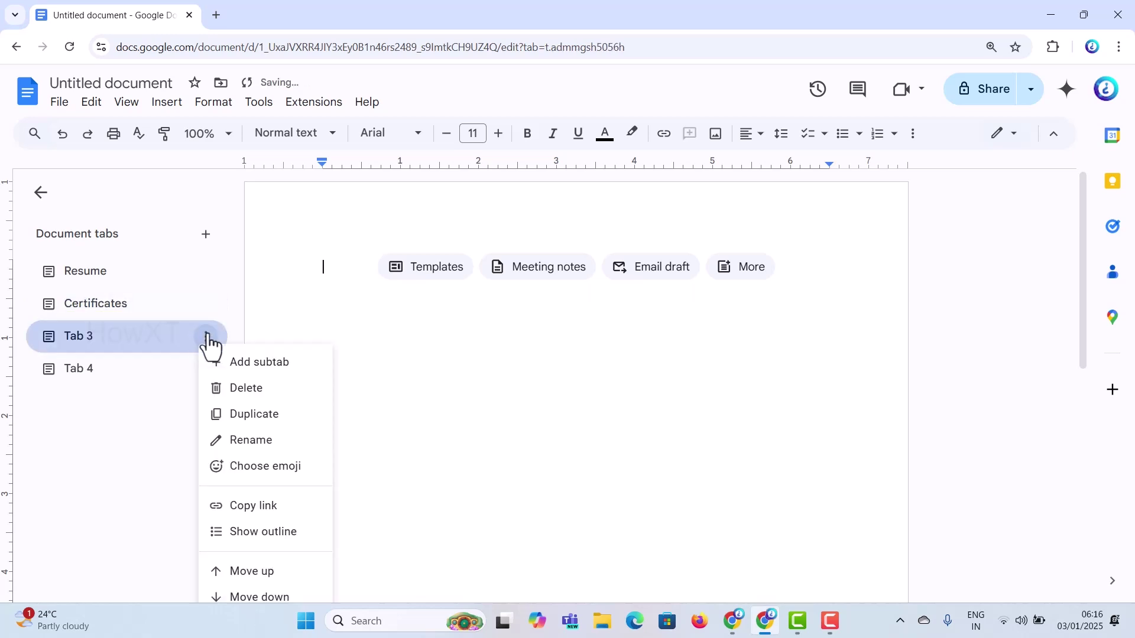
click(245, 441)
text(Wrokex)
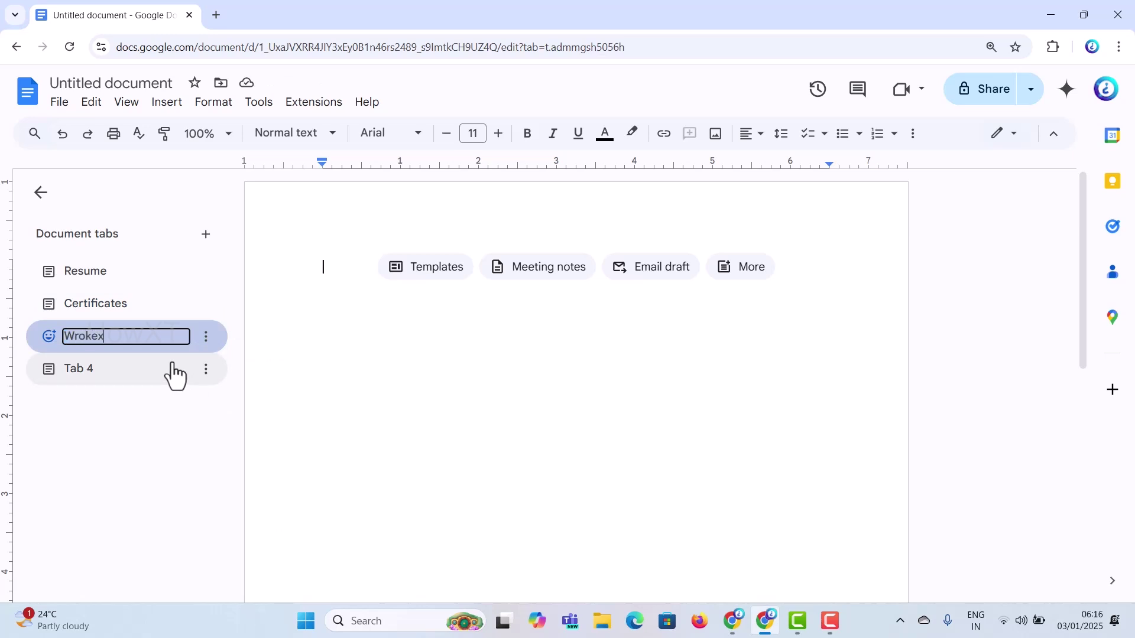
text(pe)
click(166, 373)
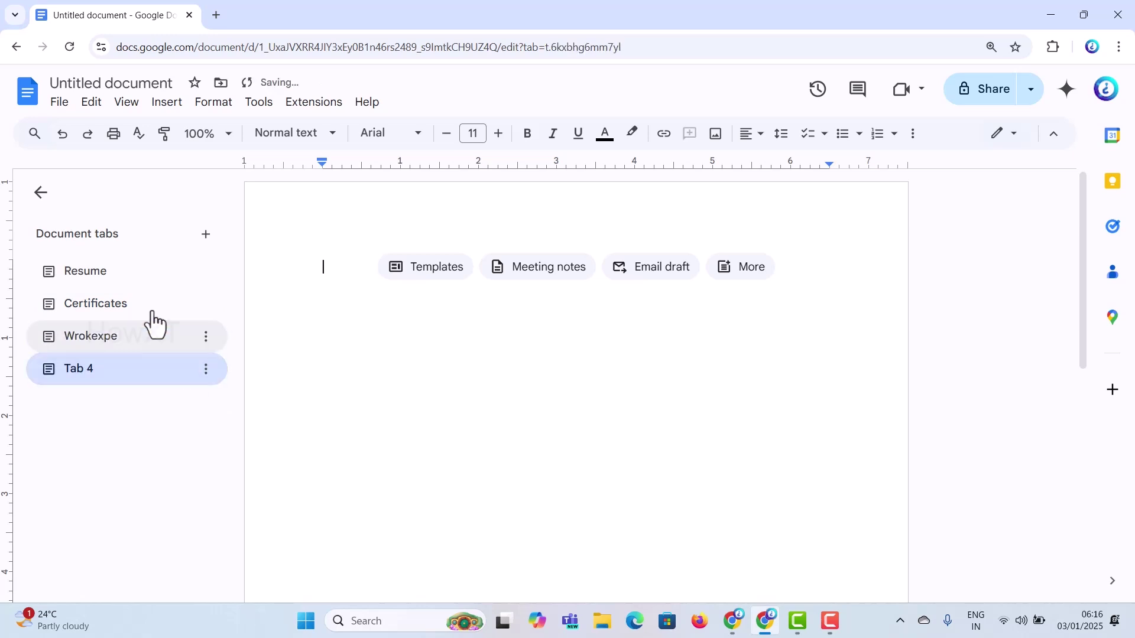
click(121, 278)
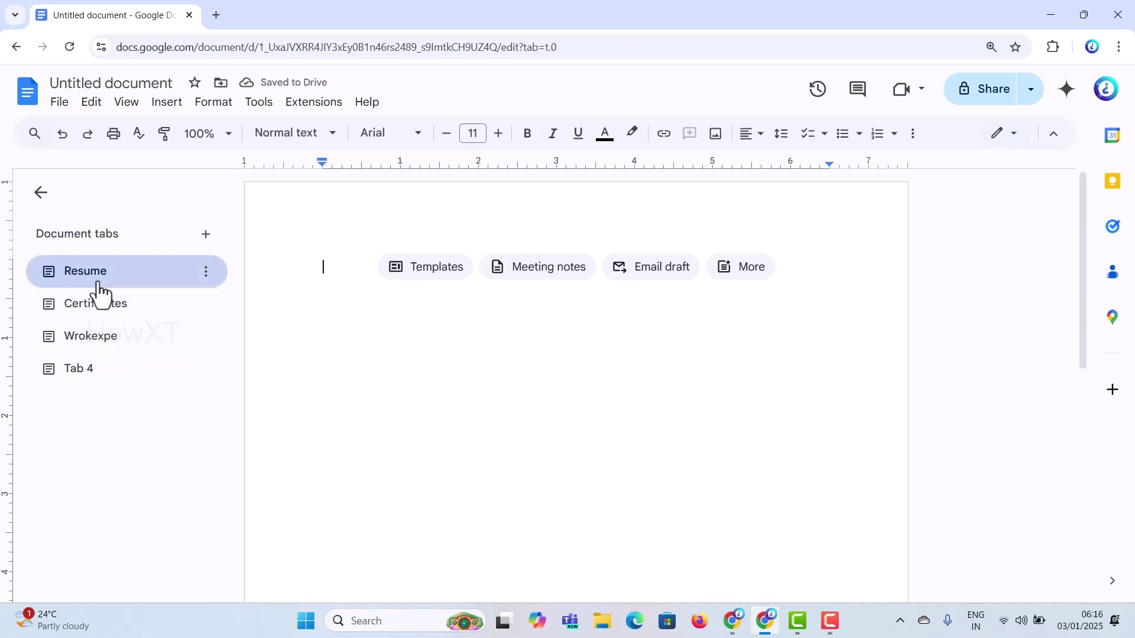
click(97, 319)
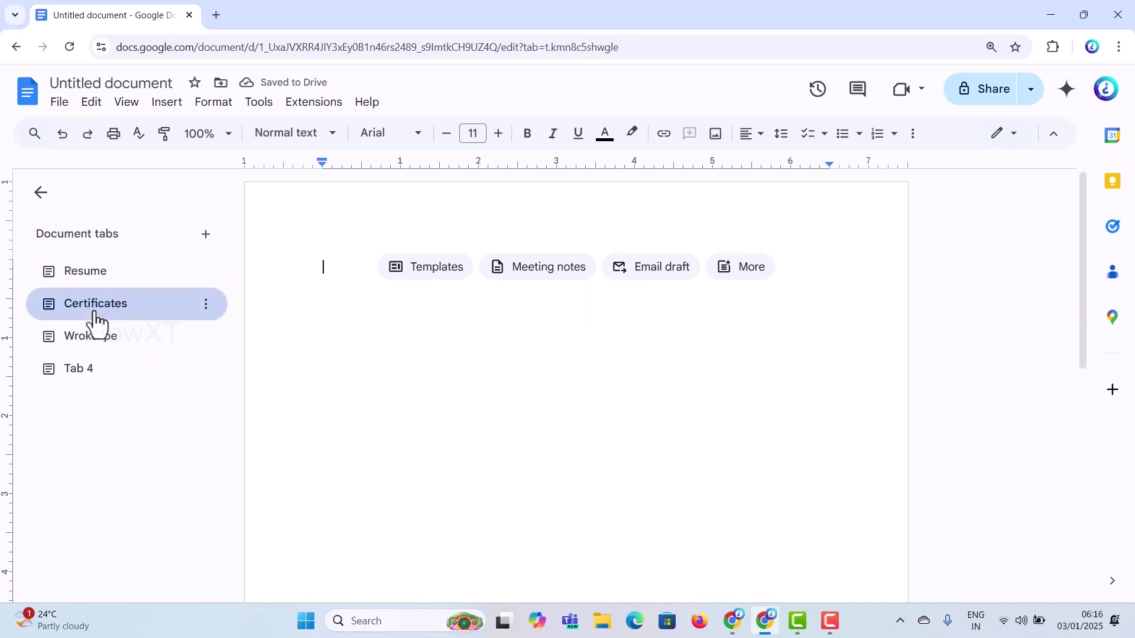
click(94, 340)
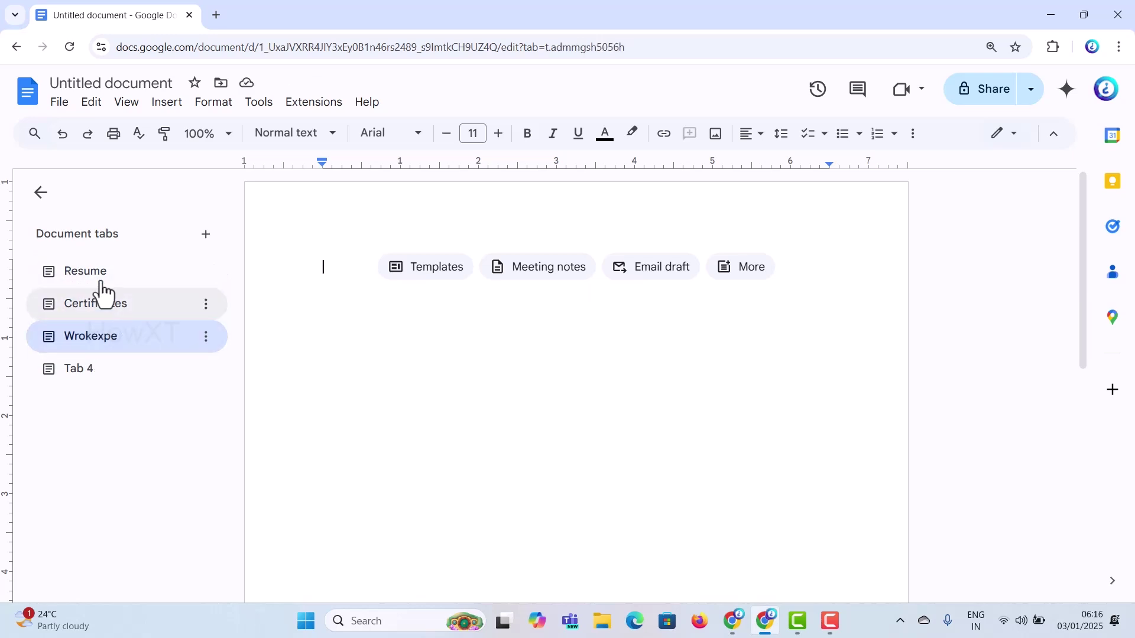
click(101, 273)
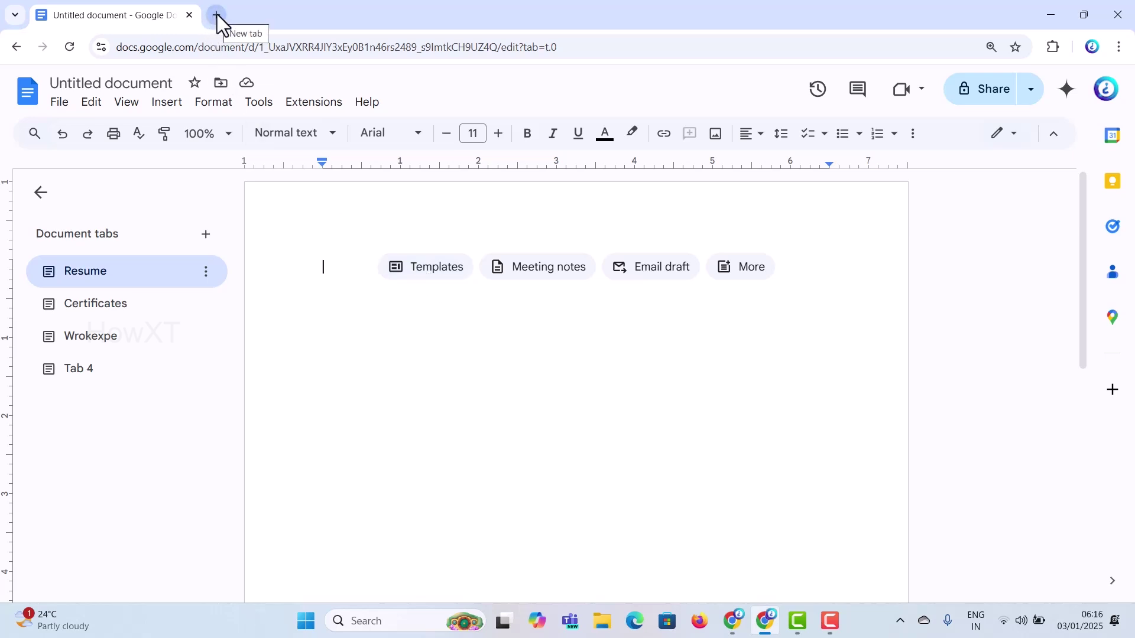
Insert the Class notes template from the Select a template dialog.
click(436, 269)
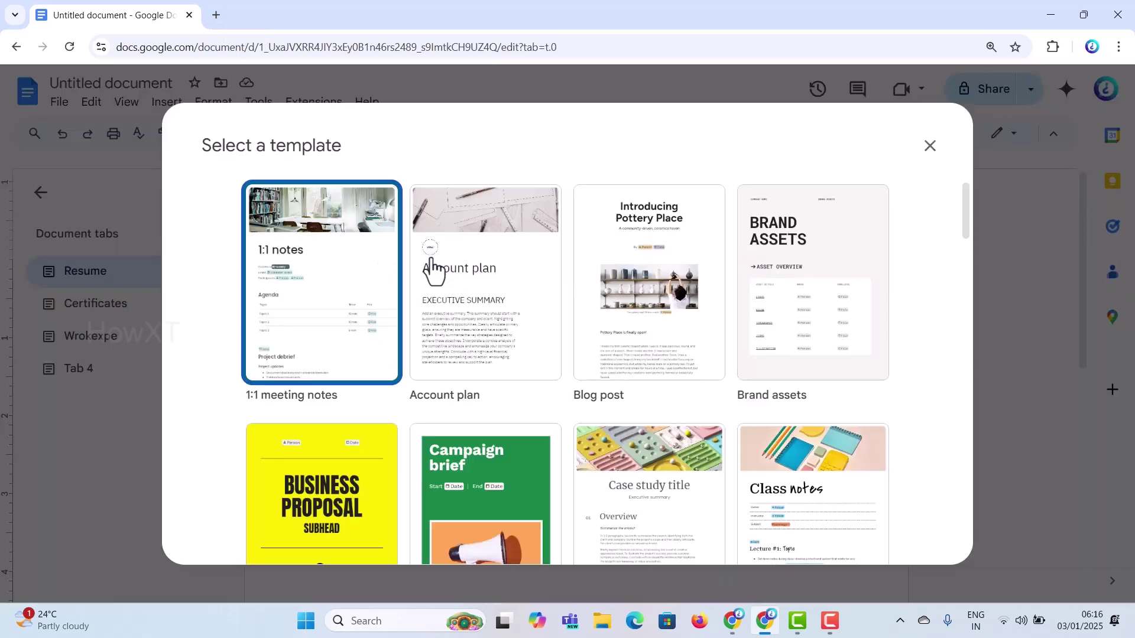
scroll(592, 337, down, 12)
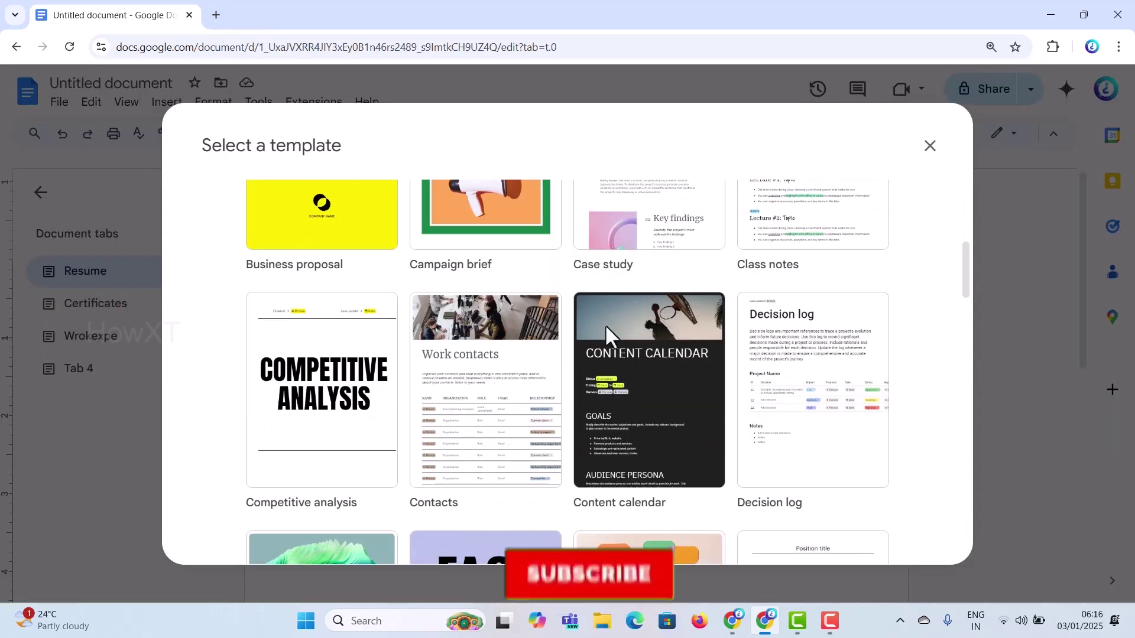
scroll(590, 337, down, 9)
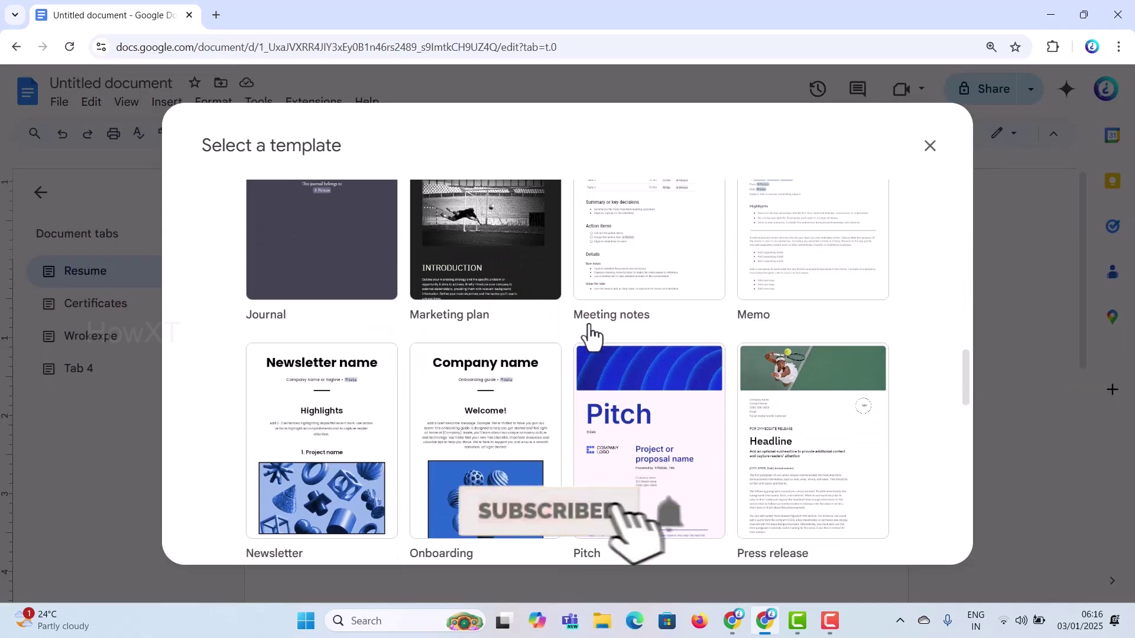
scroll(588, 324, down, 8)
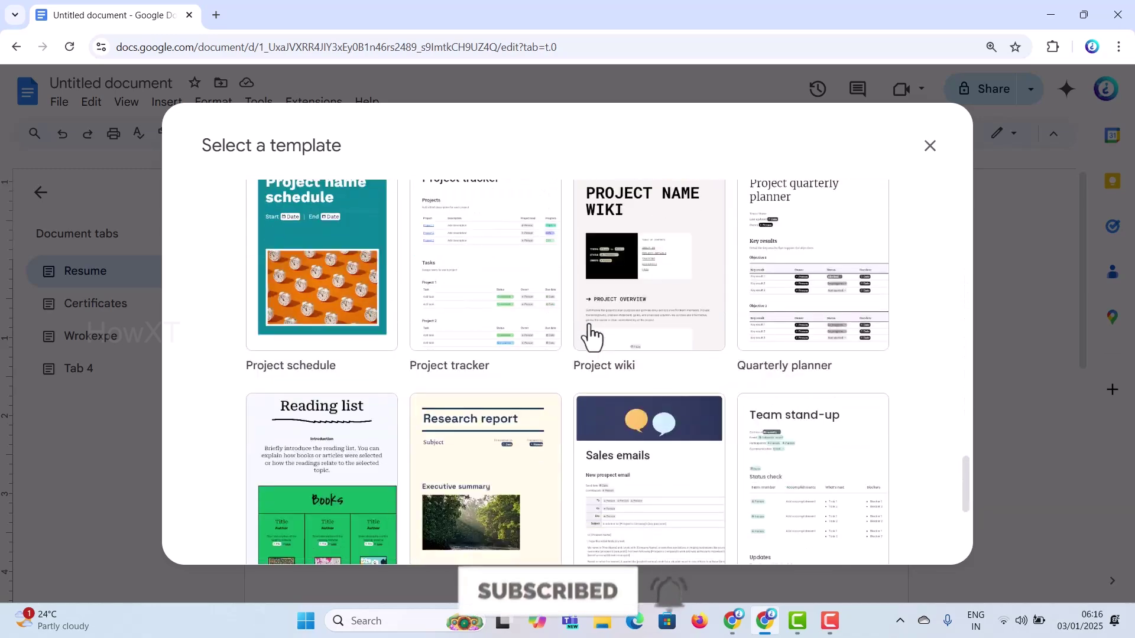
scroll(589, 336, down, 5)
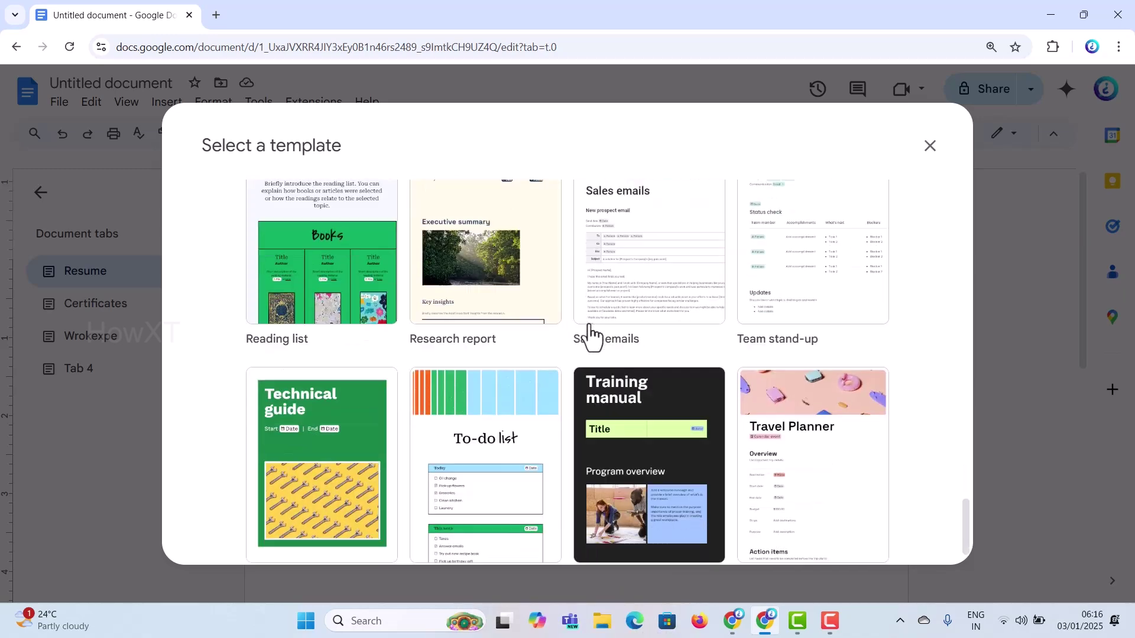
scroll(591, 311, up, 18)
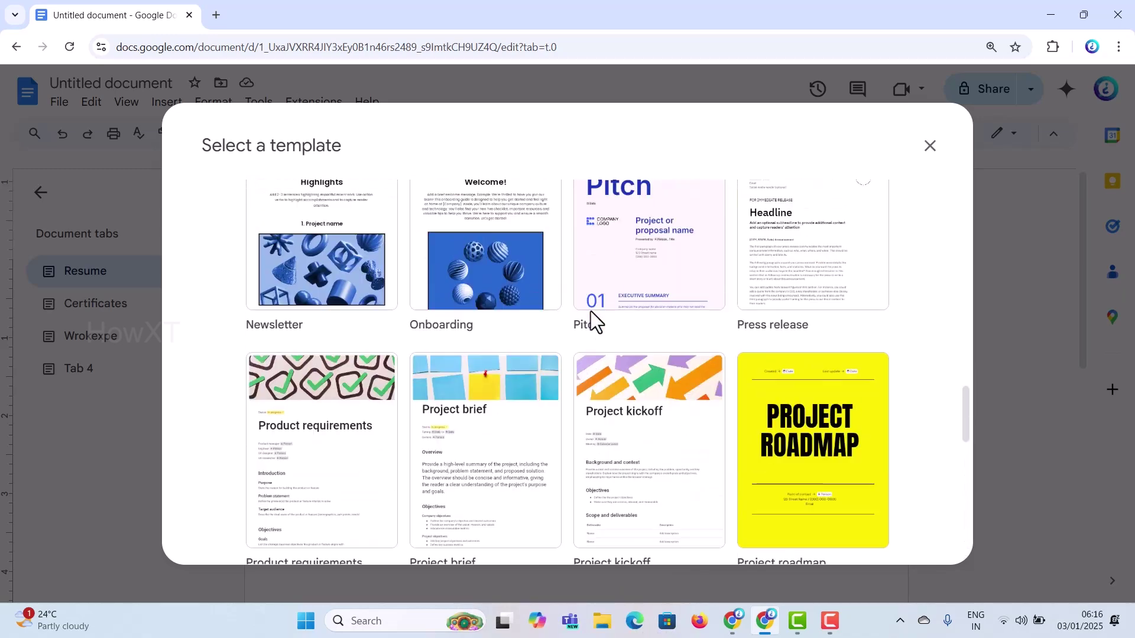
scroll(590, 311, up, 12)
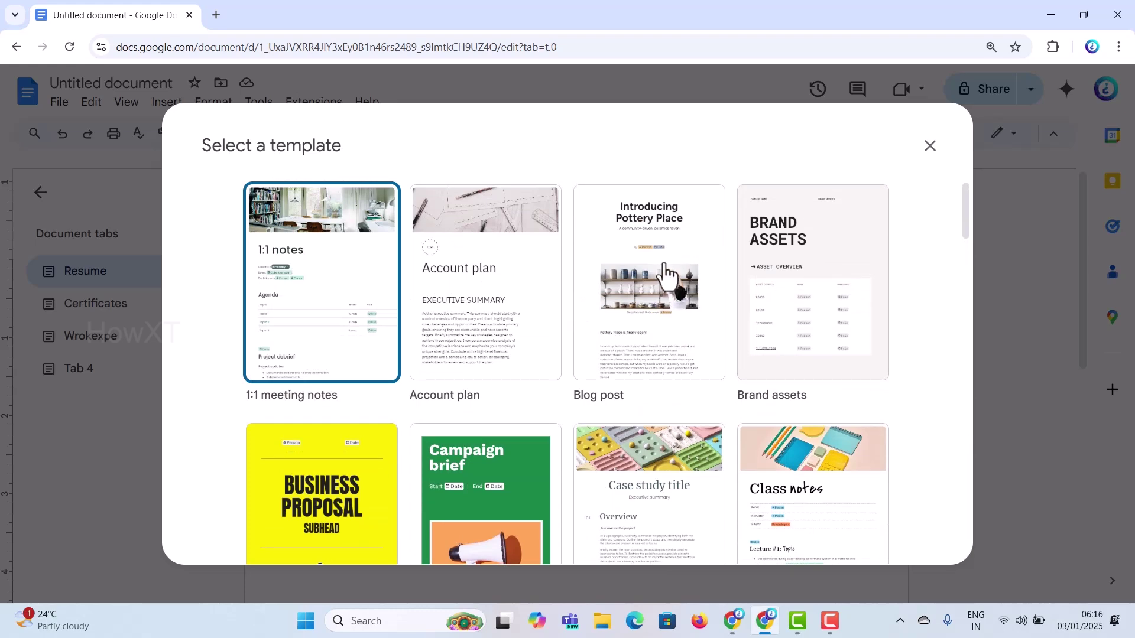
scroll(769, 425, down, 1)
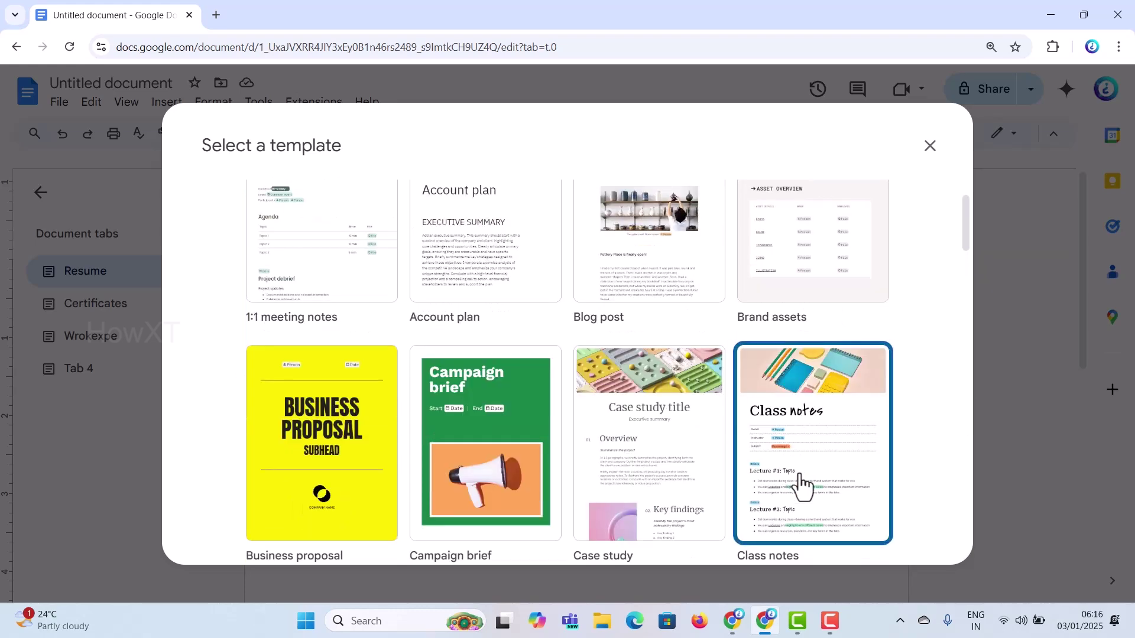
click(789, 461)
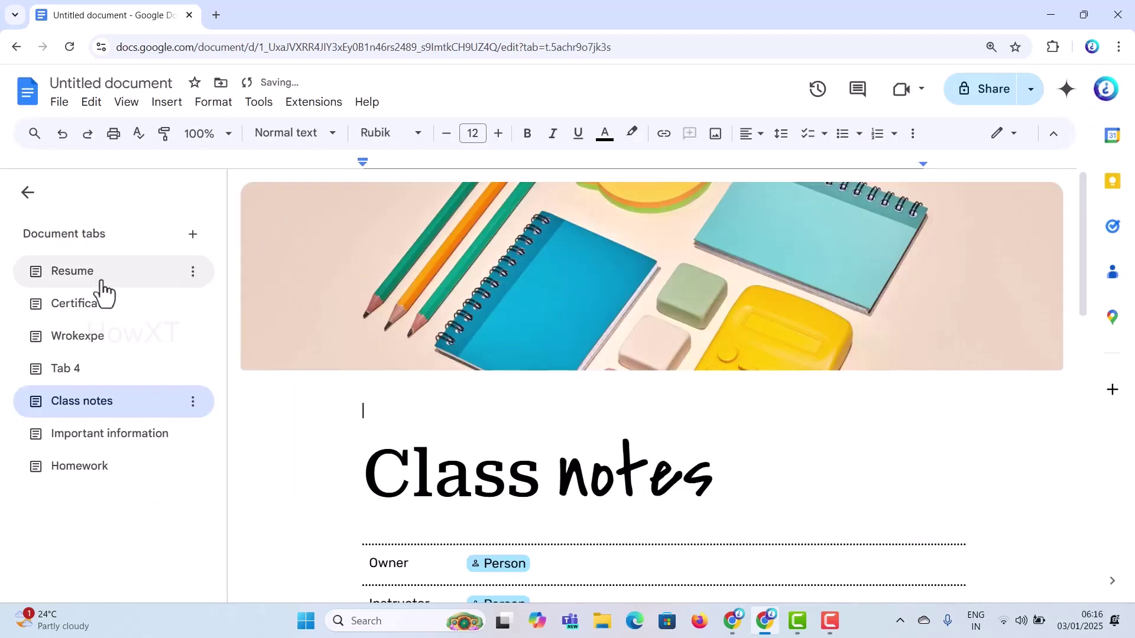
View the Resume, Certificates, Wrokexpe, Tab 4 and Class notes tabs, ending on Resume.
click(92, 278)
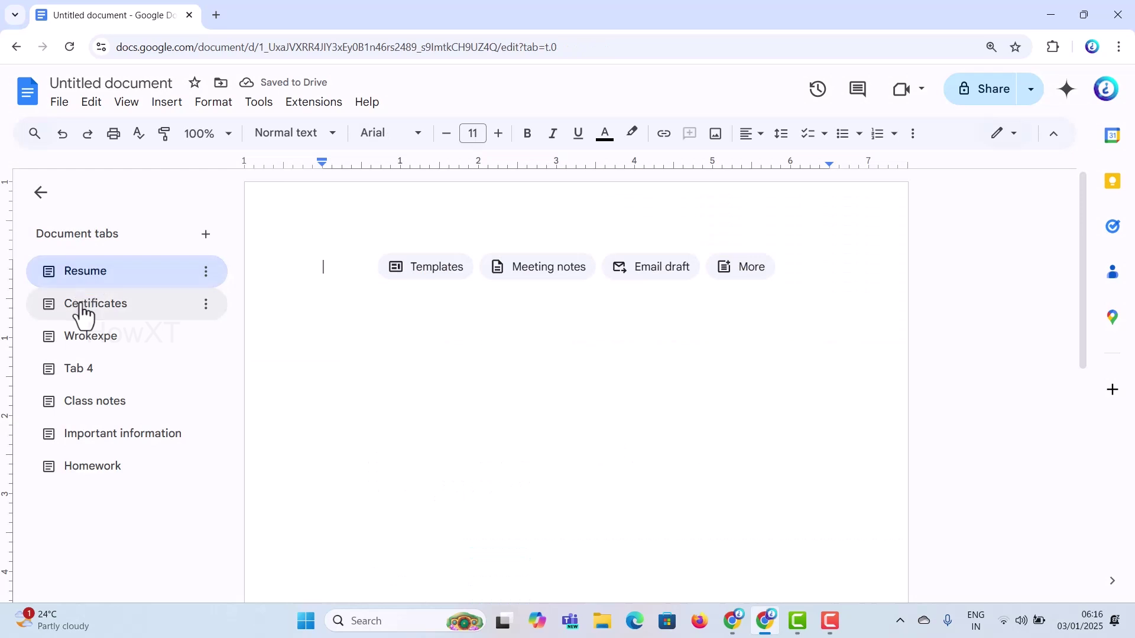
click(83, 312)
click(82, 342)
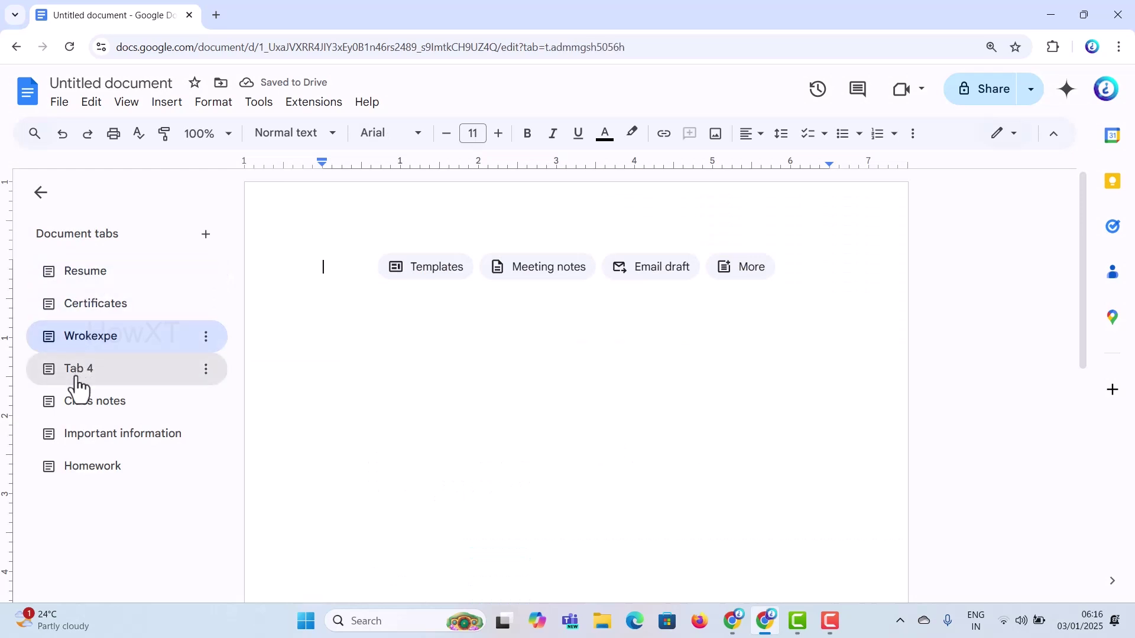
click(77, 374)
click(78, 404)
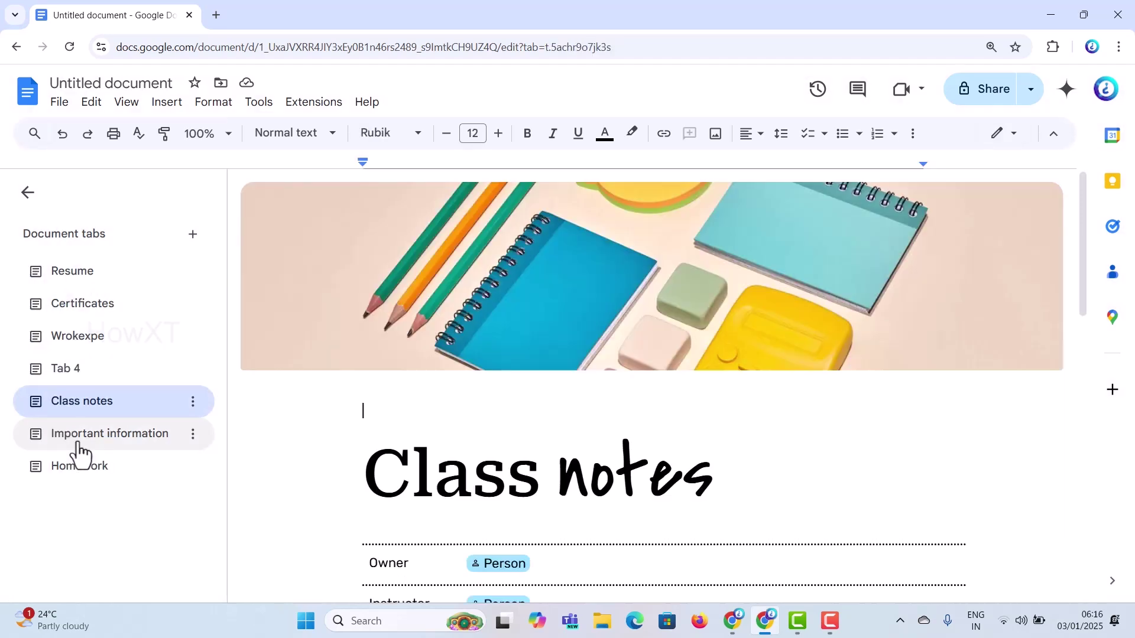
click(69, 283)
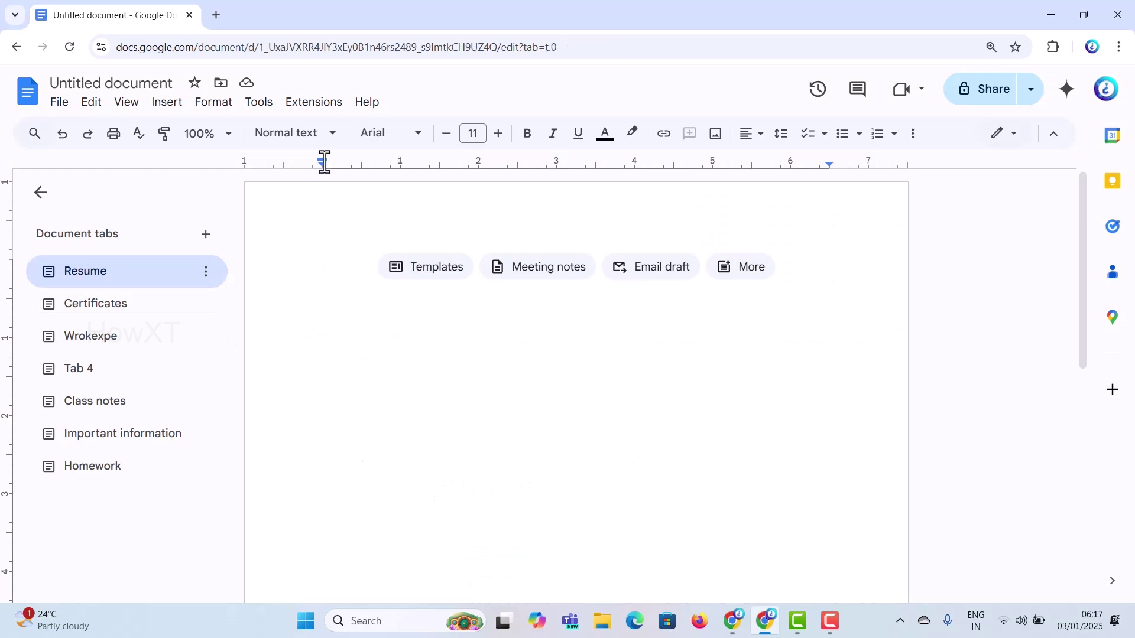
Search Google Images for 'resume model' and open the Novoresume template image's context menu.
key(ctrl+t)
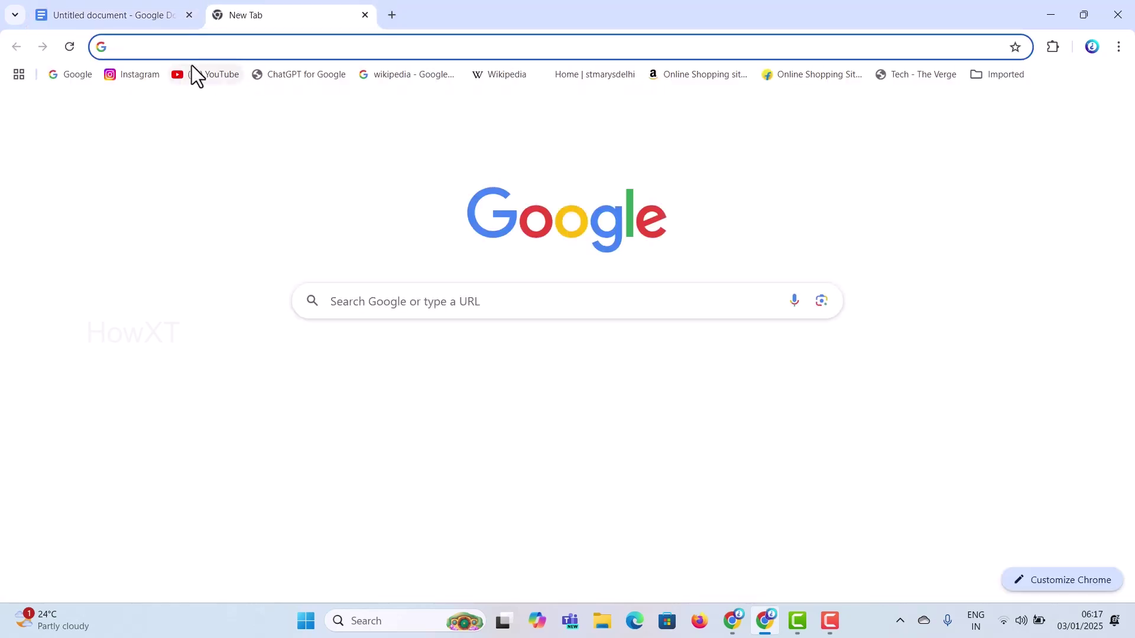
text(reu)
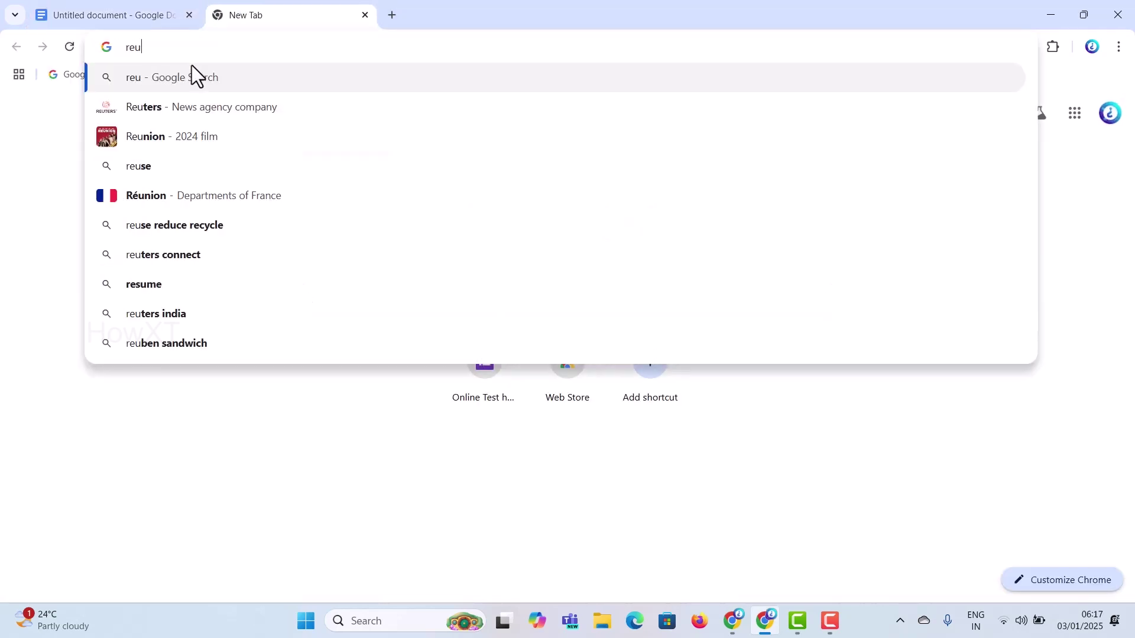
key(BackSpace)
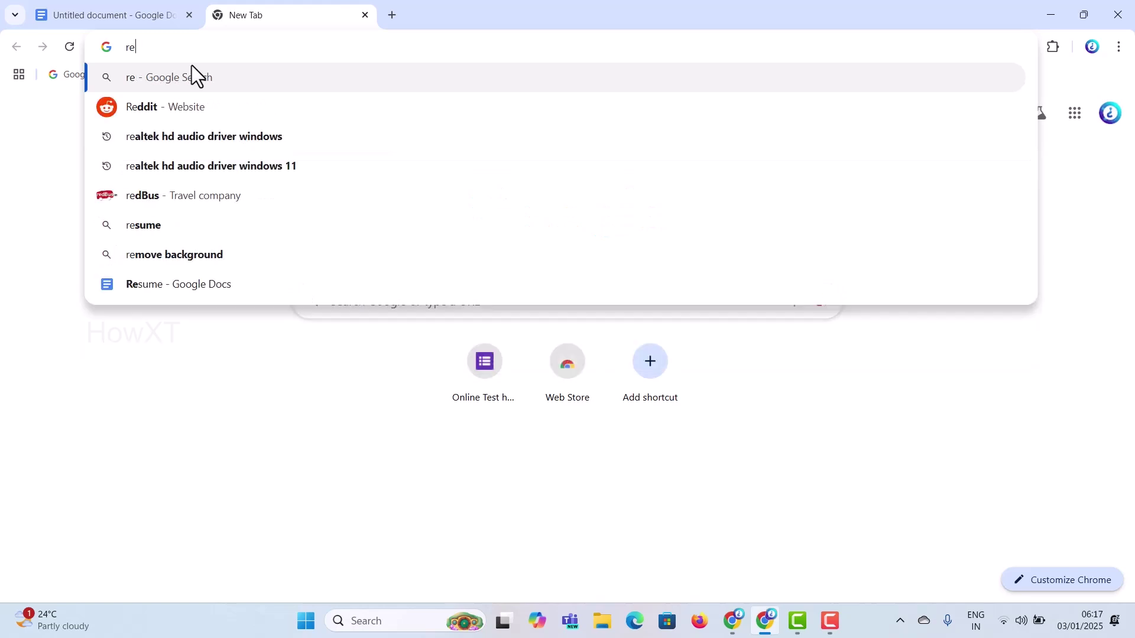
text(sume model)
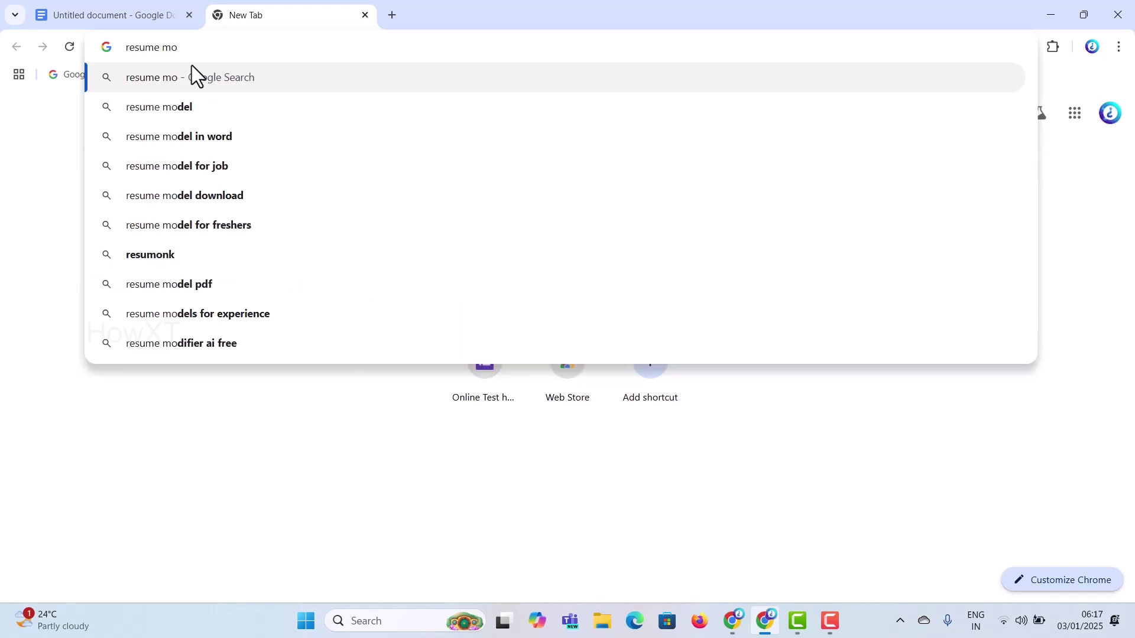
key(Return)
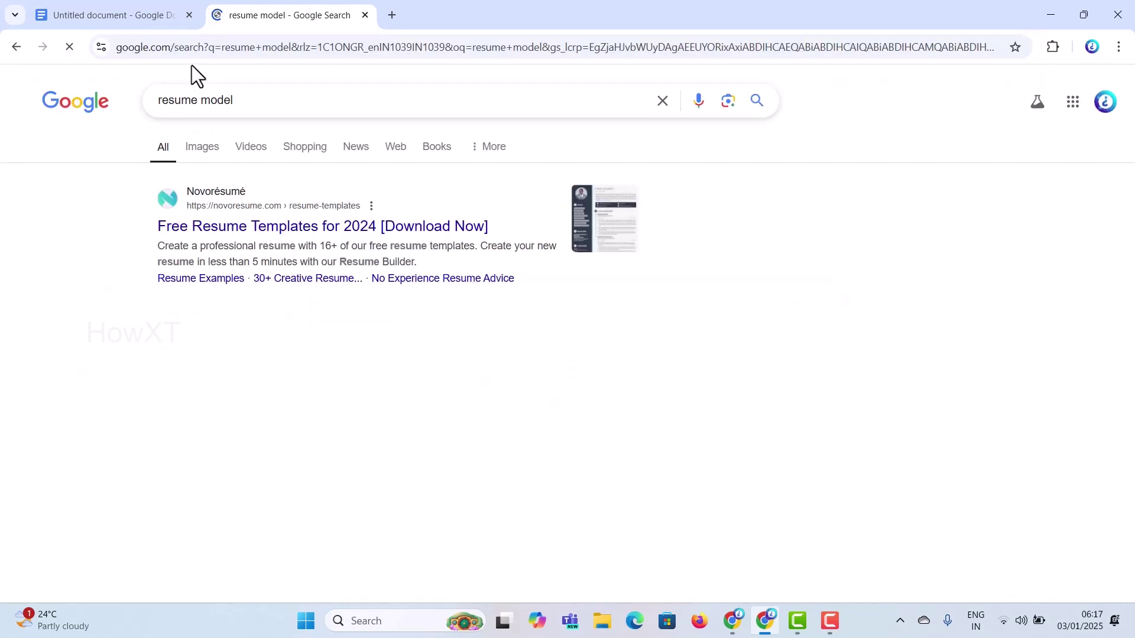
click(204, 149)
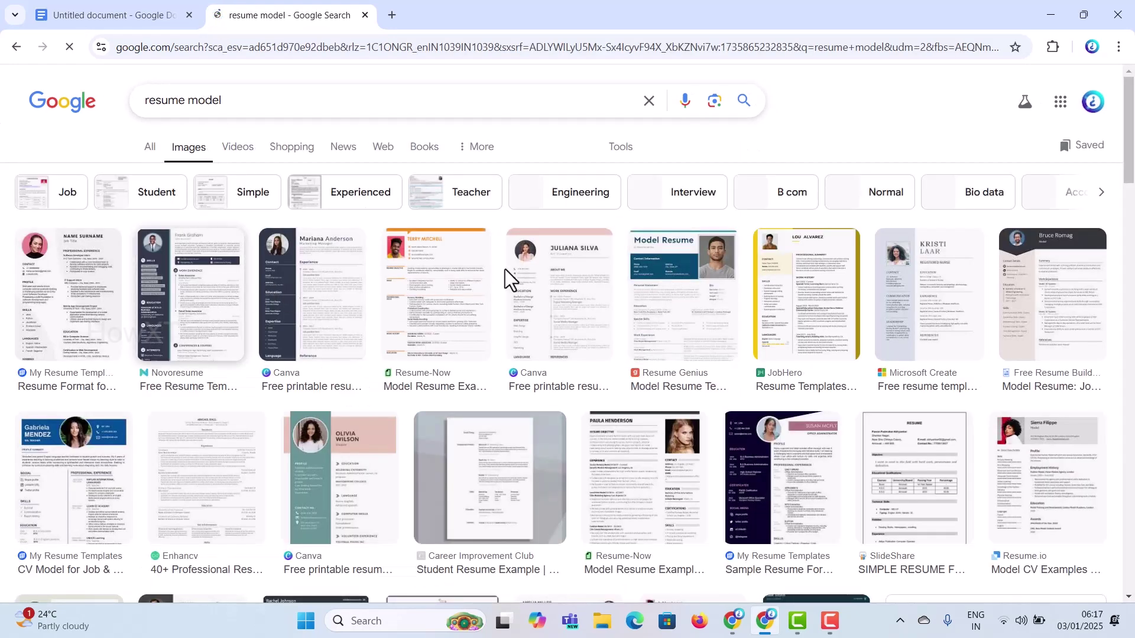
click(162, 284)
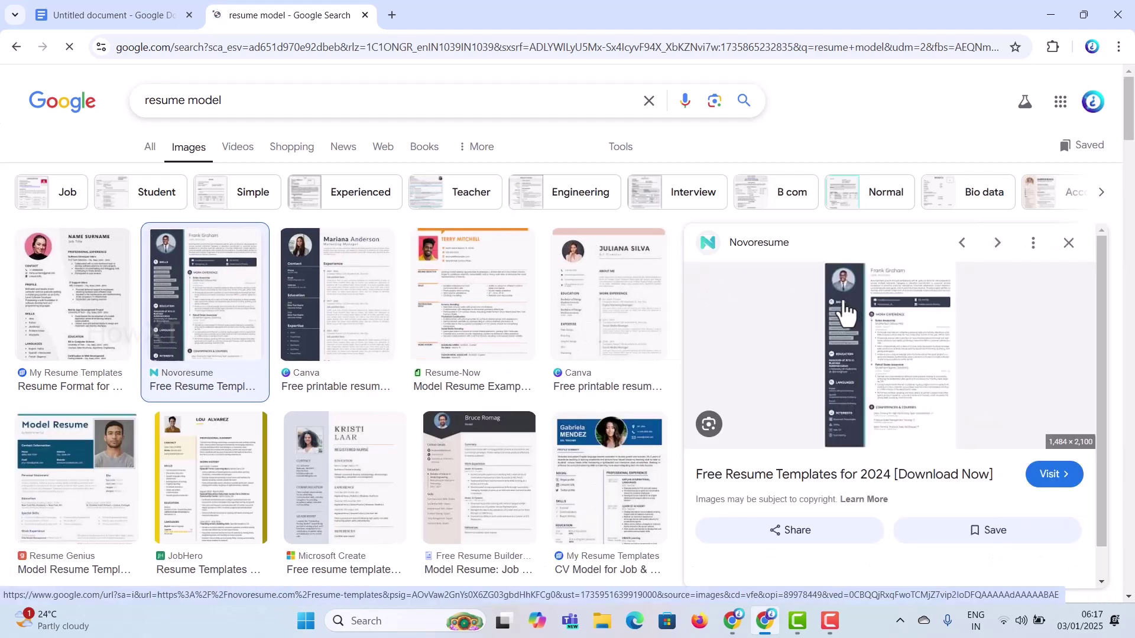
right_click(848, 315)
Copy the Novoresume resume image and paste it into the Resume tab.
click(907, 263)
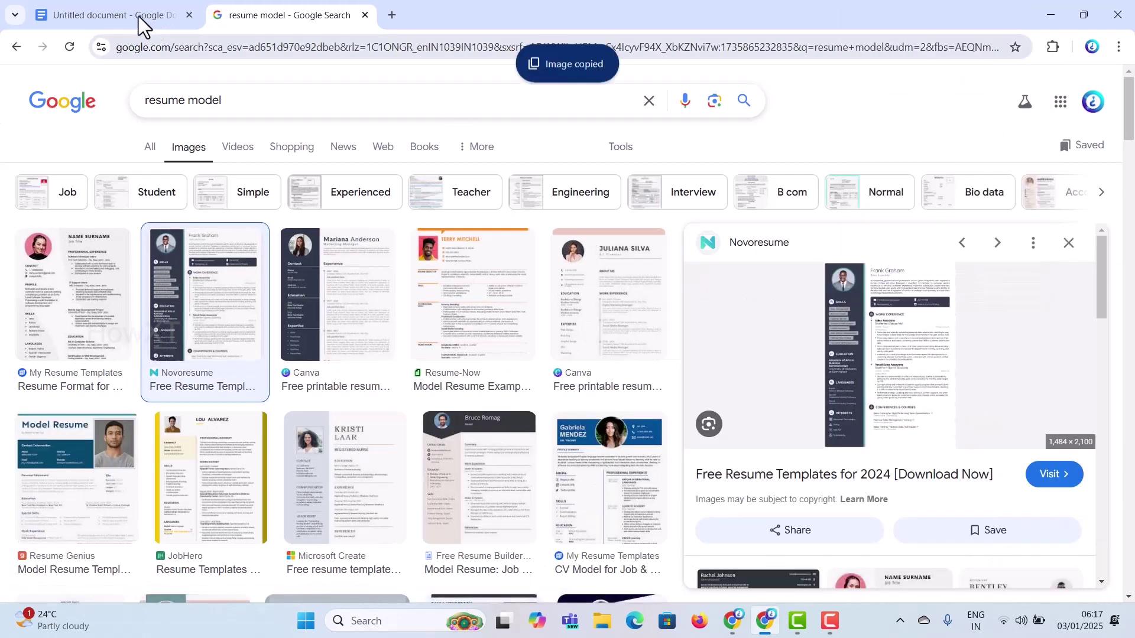
click(142, 16)
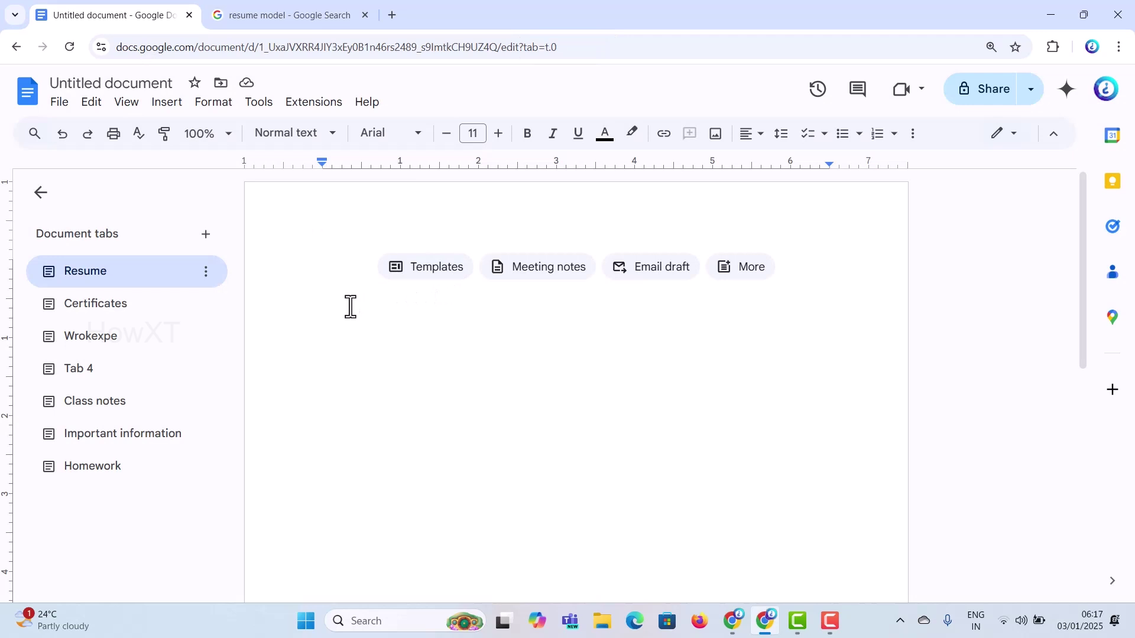
key(ctrl+v)
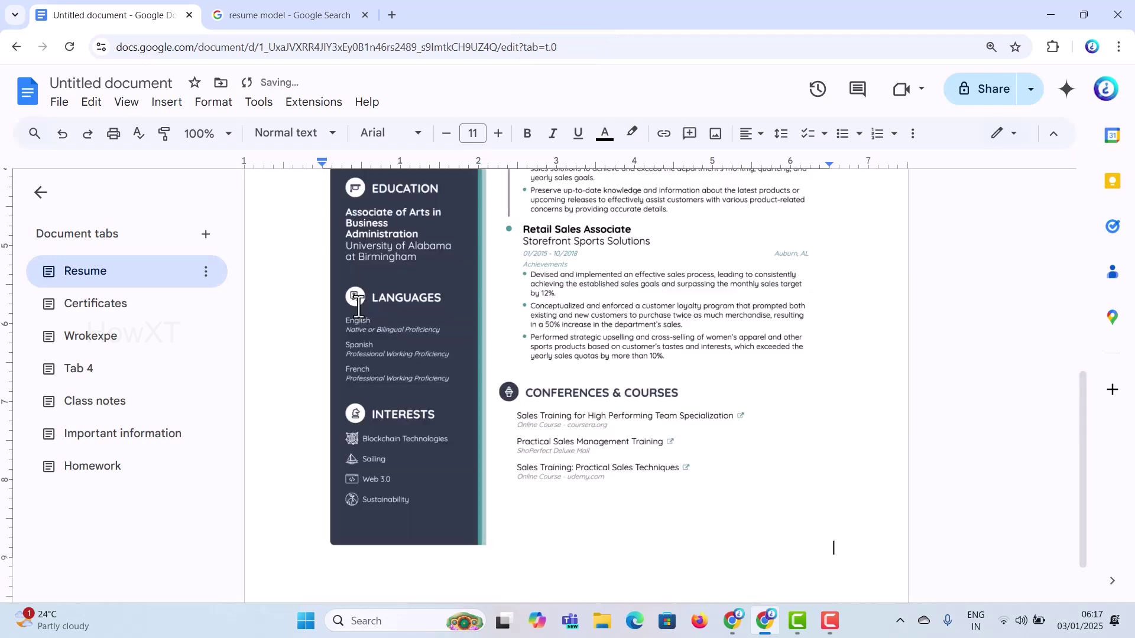
scroll(464, 304, up, 6)
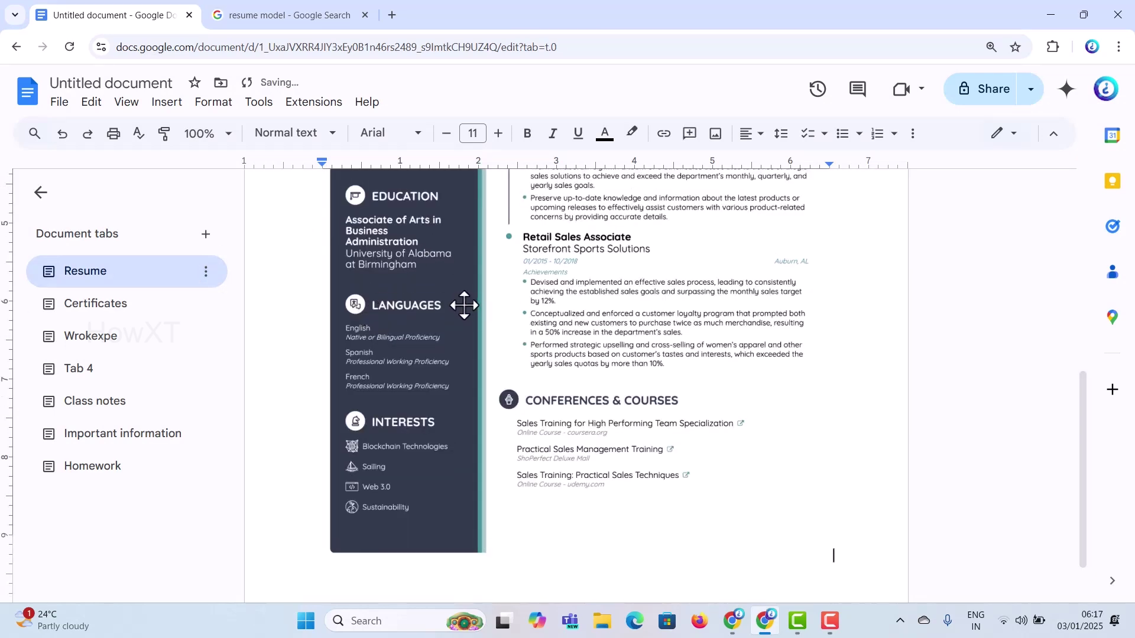
Check the Certificates and Resume tabs, then return to the resume model image results.
click(130, 308)
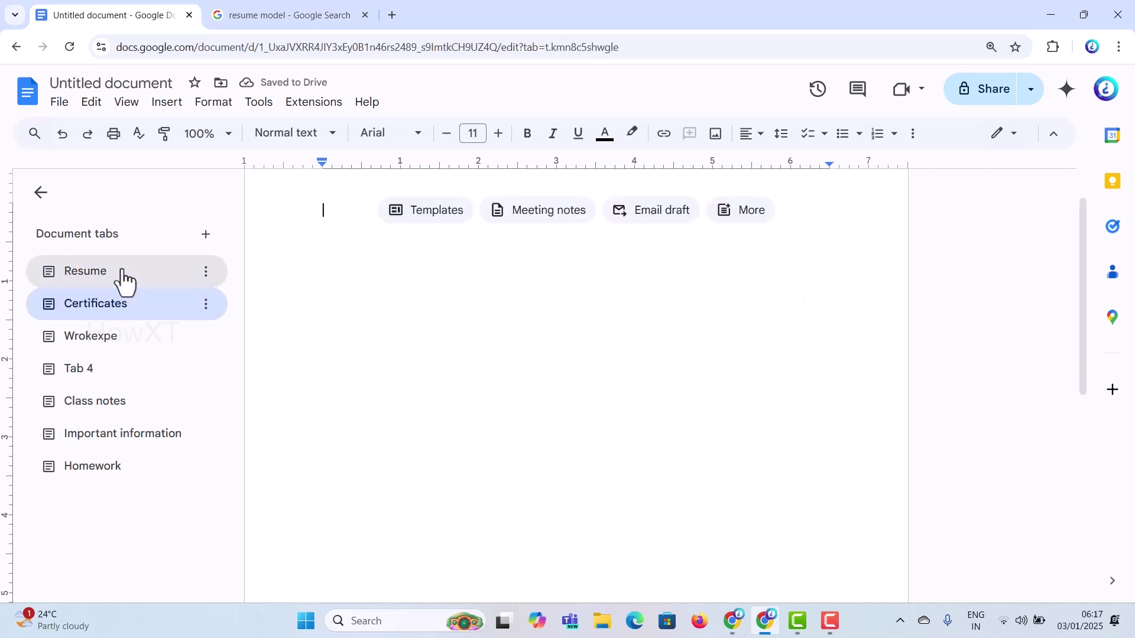
click(124, 278)
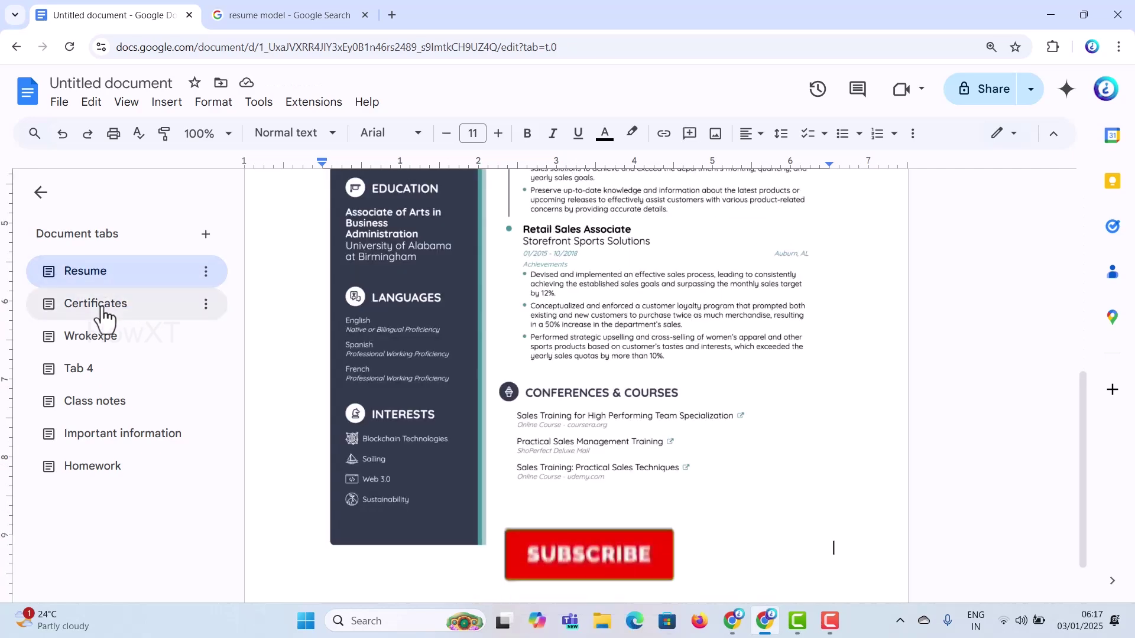
click(101, 313)
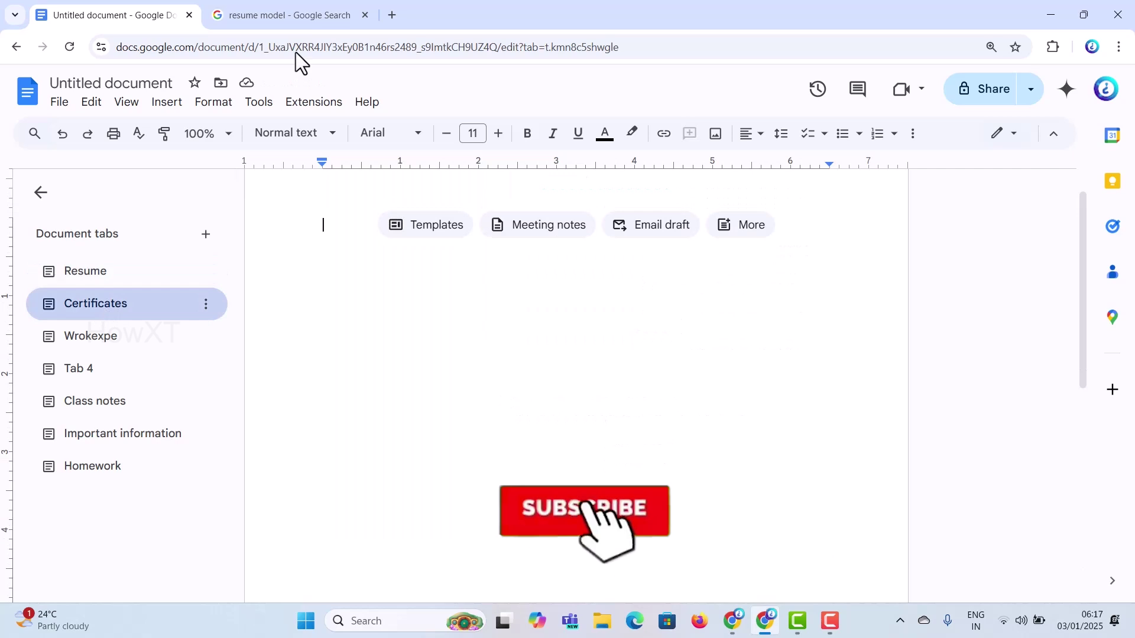
click(283, 16)
Search images for 'certificat', copy a certificate image and paste it into the Certificates tab.
key(slash)
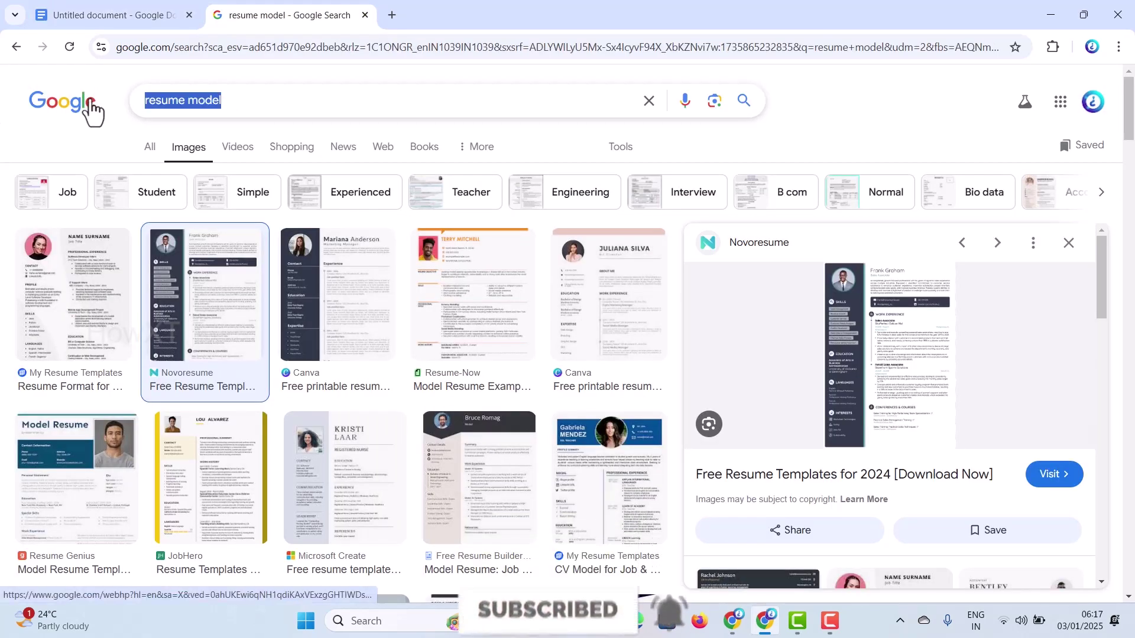
text(certificat)
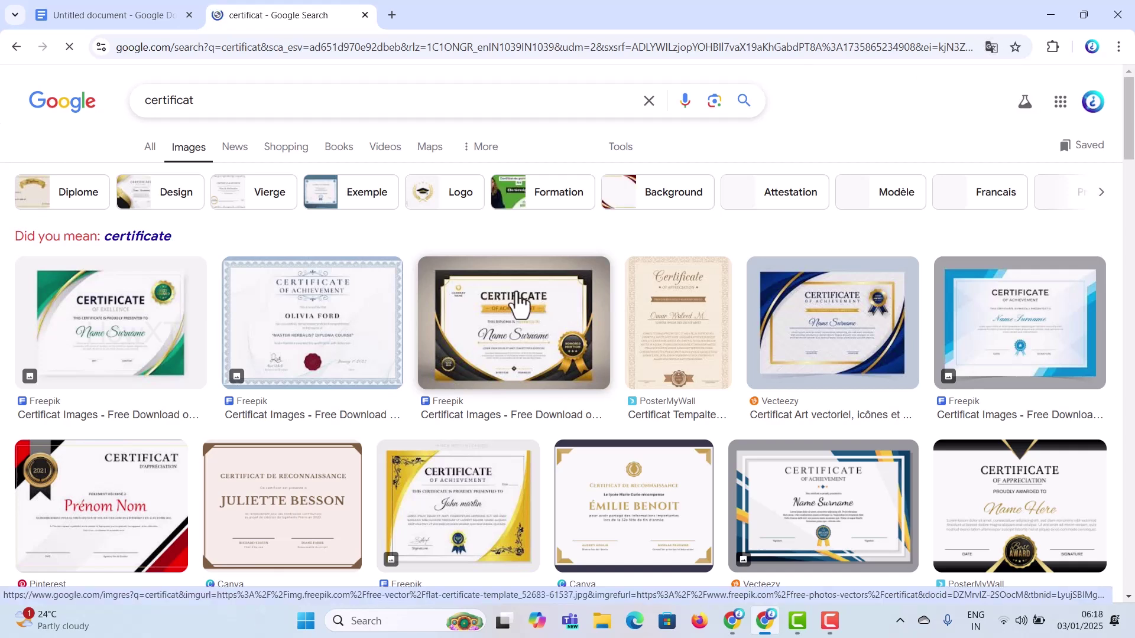
right_click(519, 301)
click(576, 214)
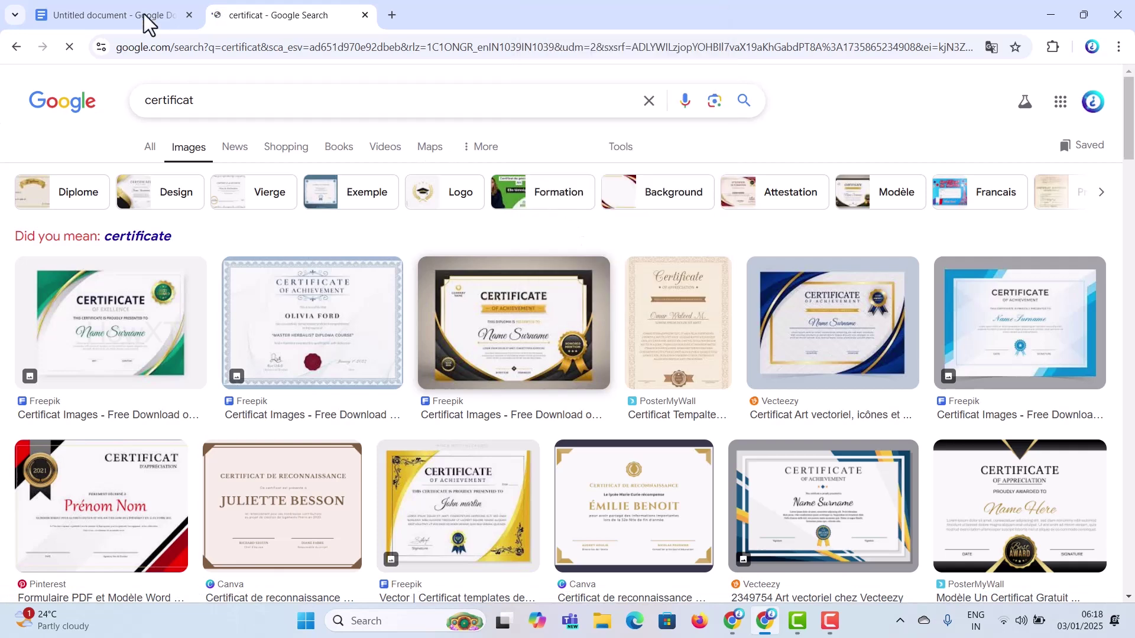
click(84, 21)
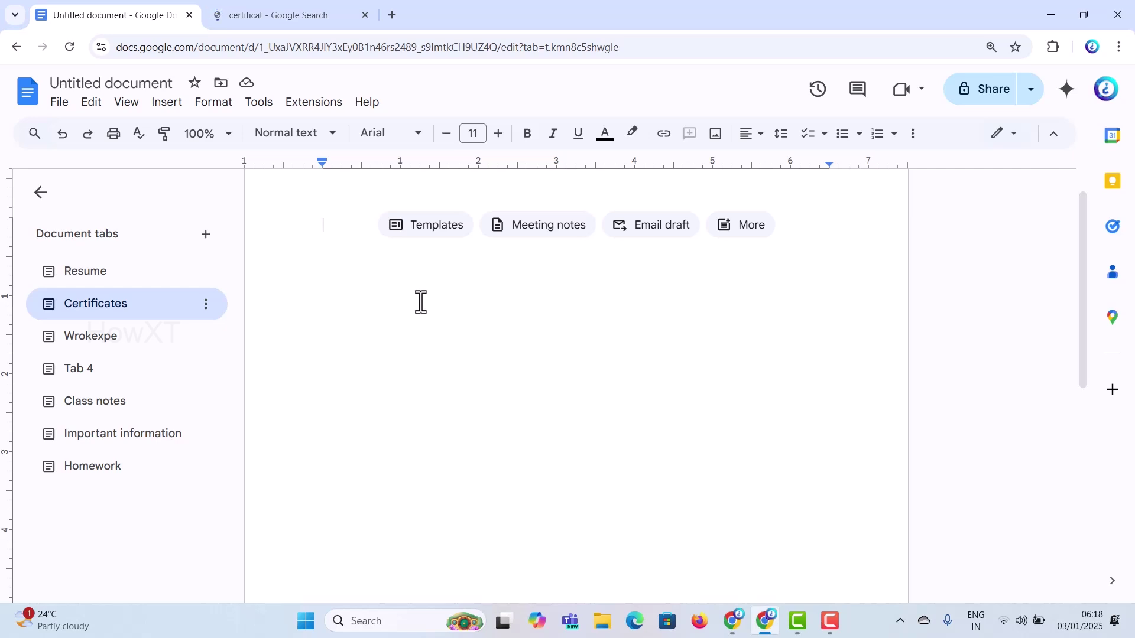
key(ctrl+v)
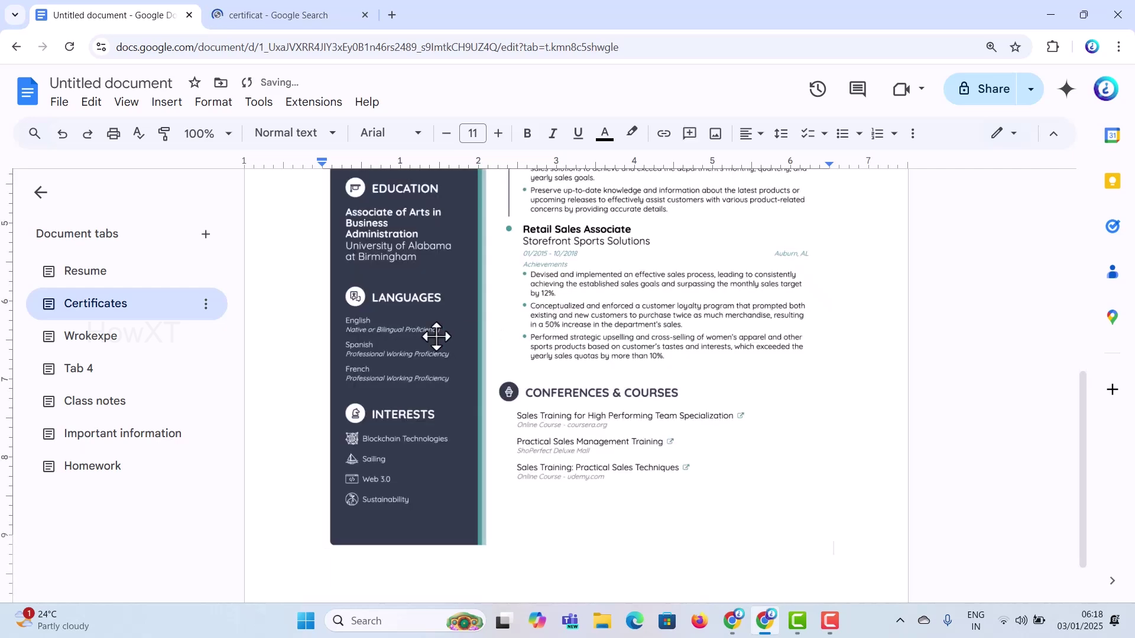
Return to the certificat results and copy the black-and-gold certificate image.
click(317, 18)
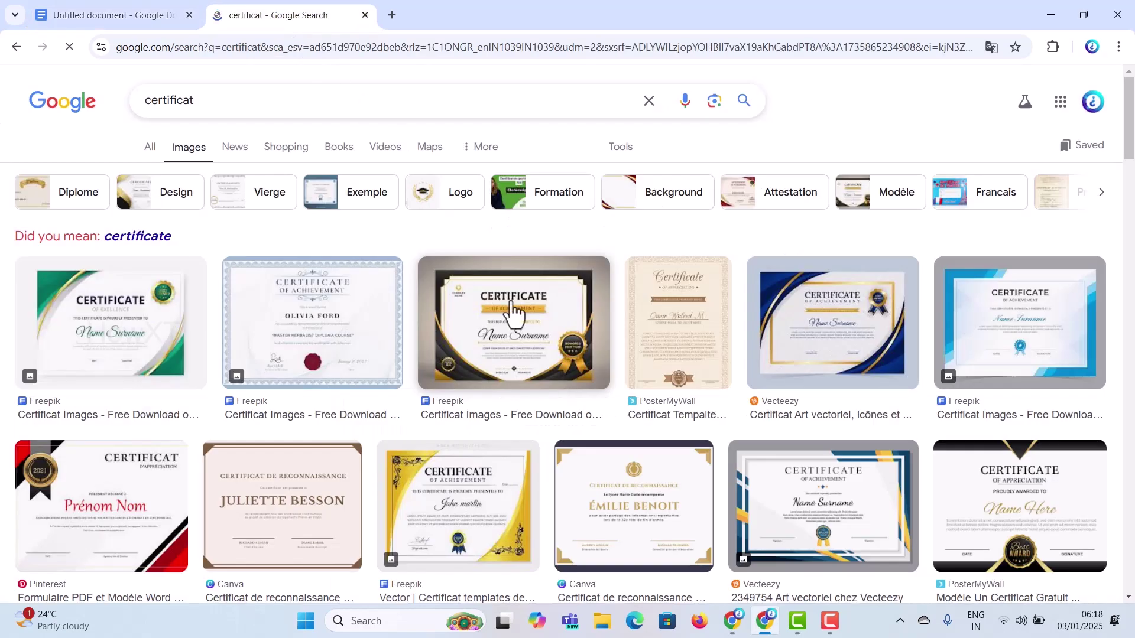
right_click(522, 311)
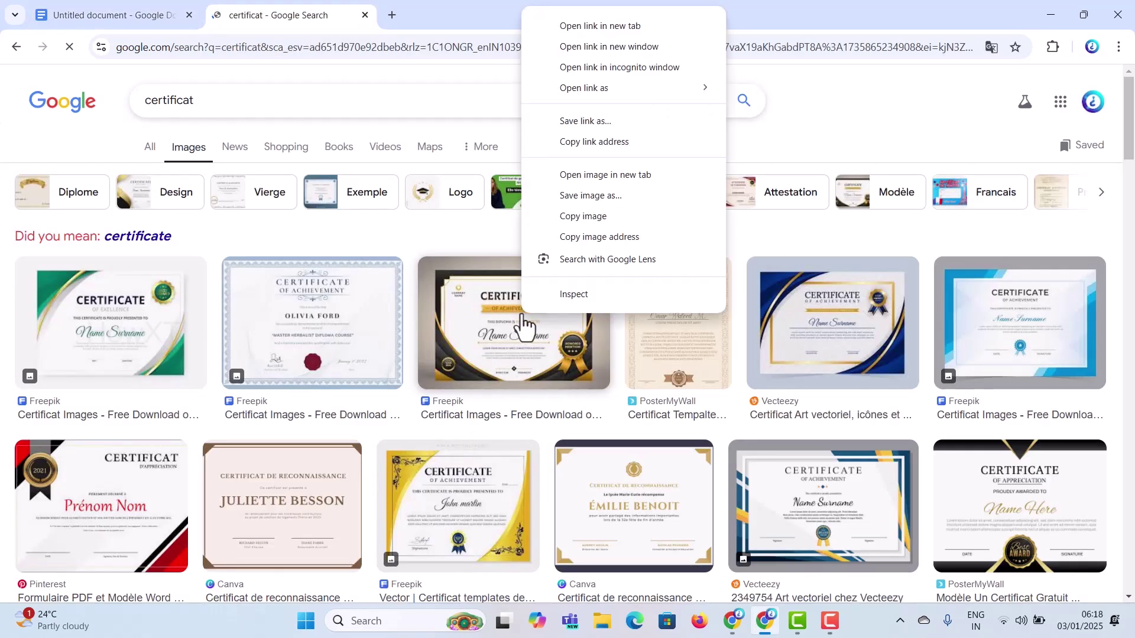
click(582, 215)
Paste four copies of the certificate image on the Certificates tab in a two-by-two grid.
click(111, 13)
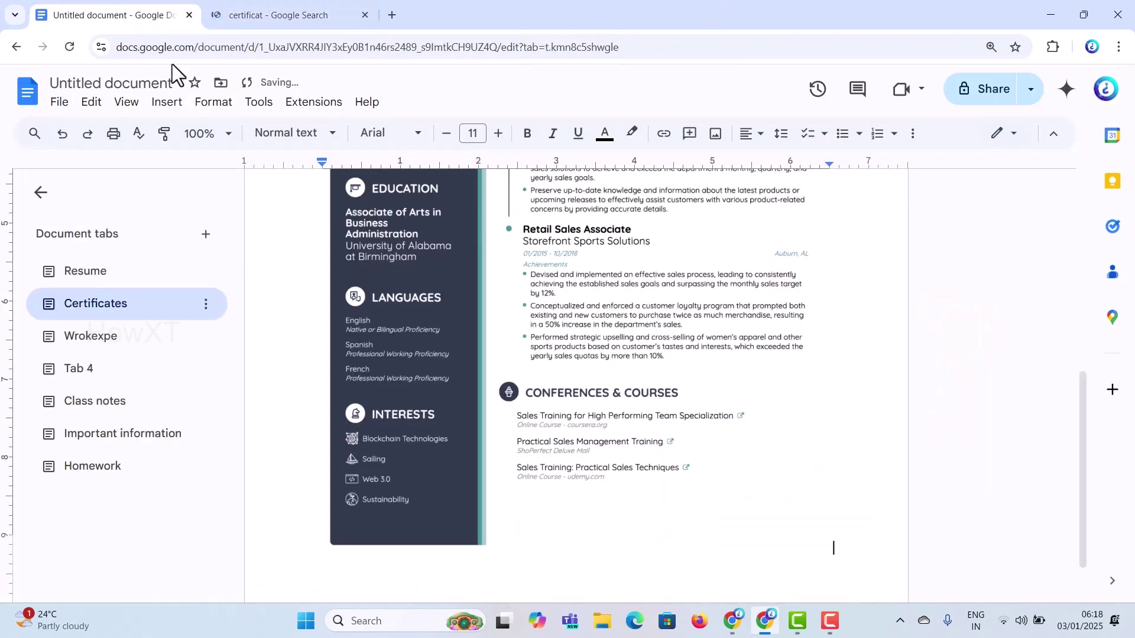
click(461, 329)
key(ctrl+v)
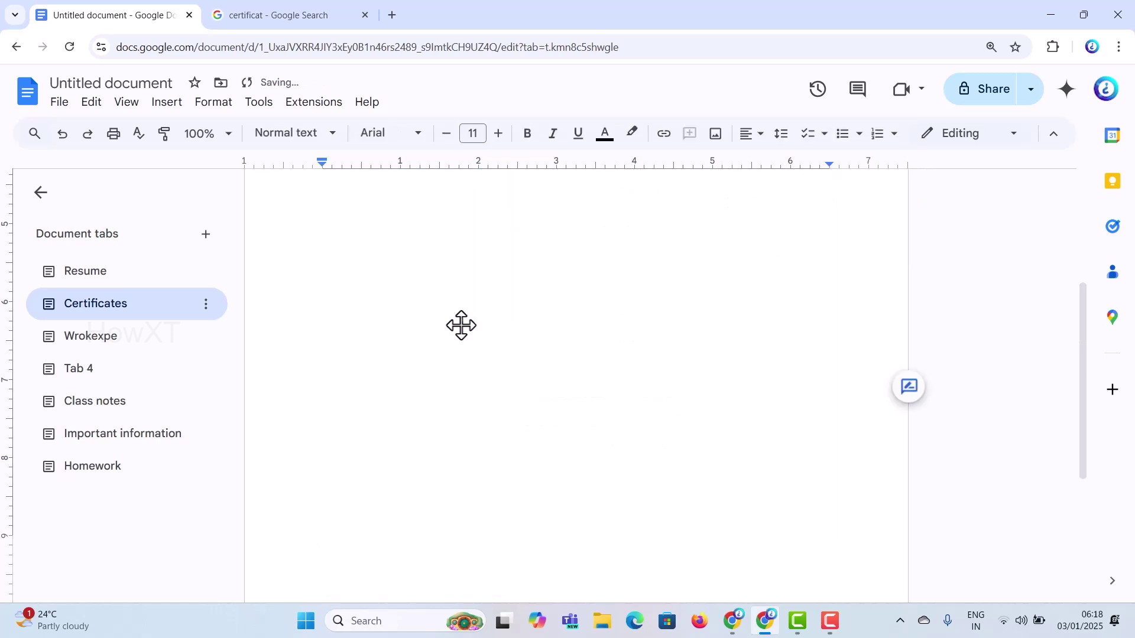
key(ctrl+v)
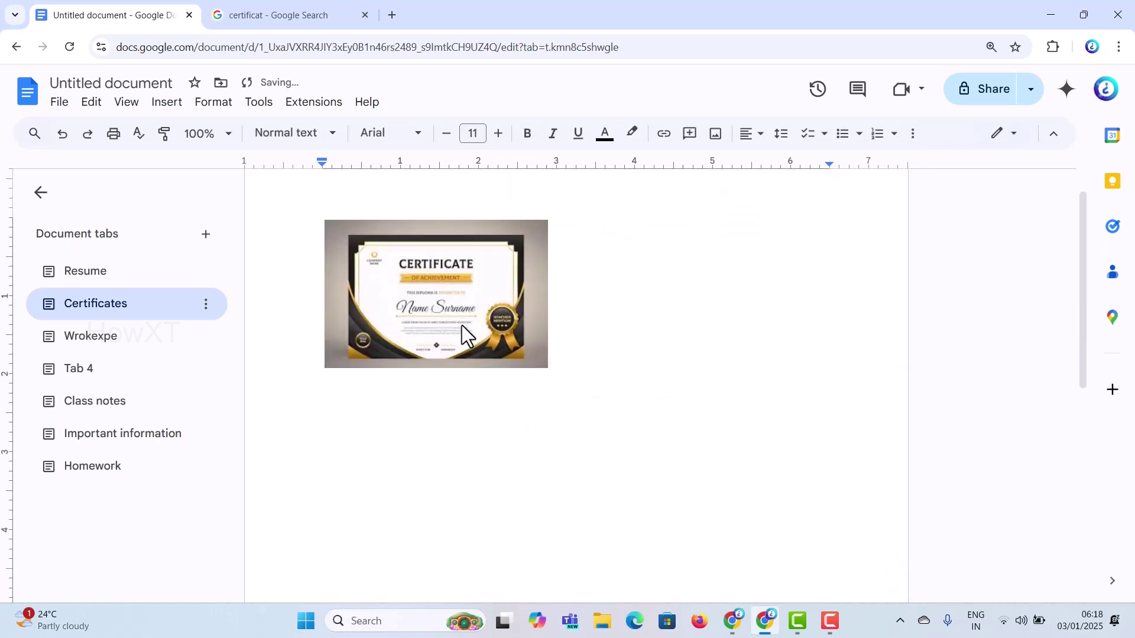
click(463, 326)
click(577, 349)
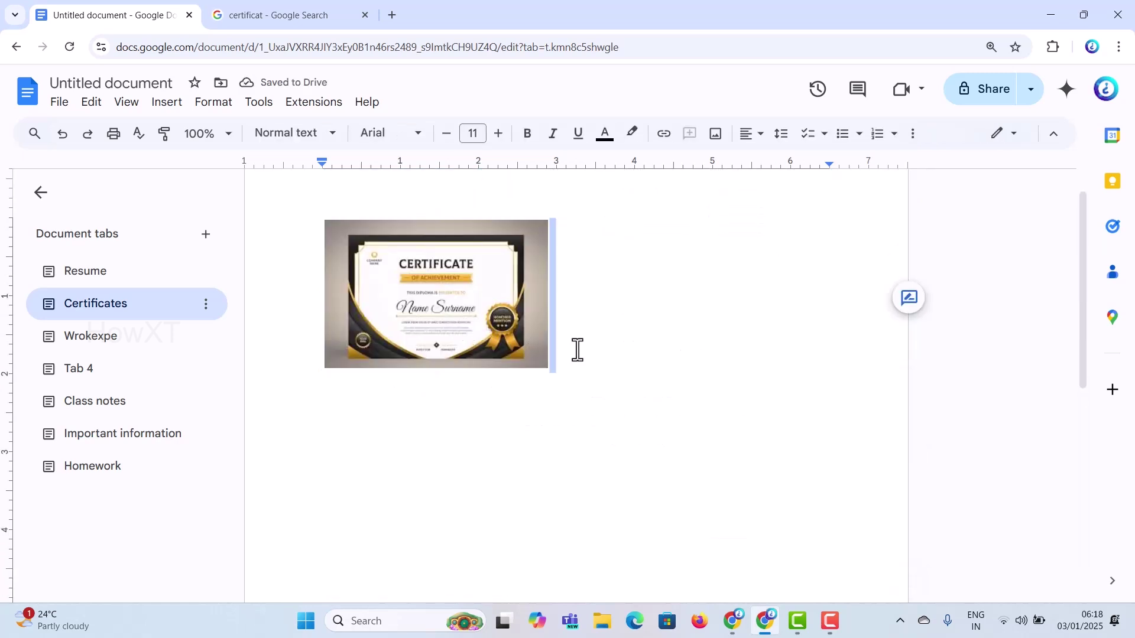
key(ctrl+v)
key(ctrl+v)
key(ctrl+v)
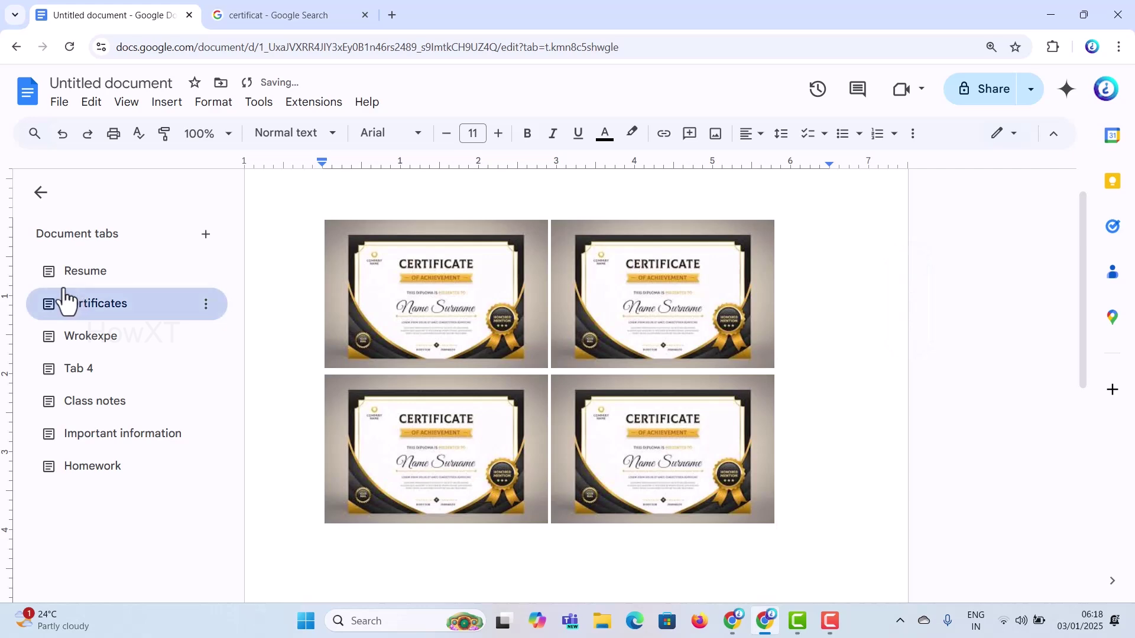
click(83, 277)
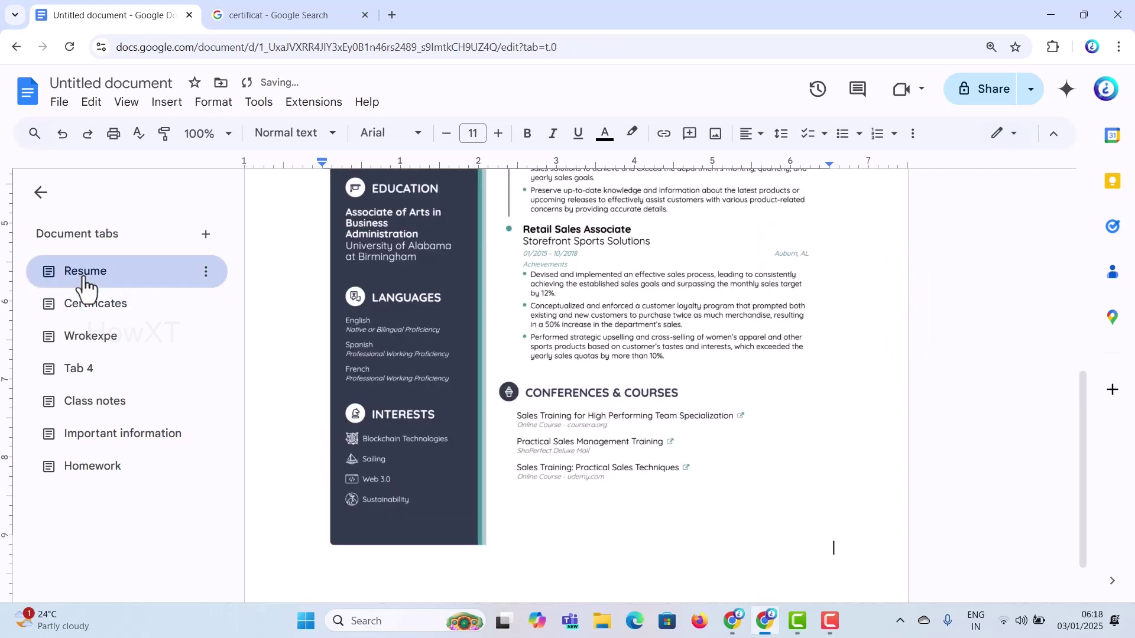
click(95, 319)
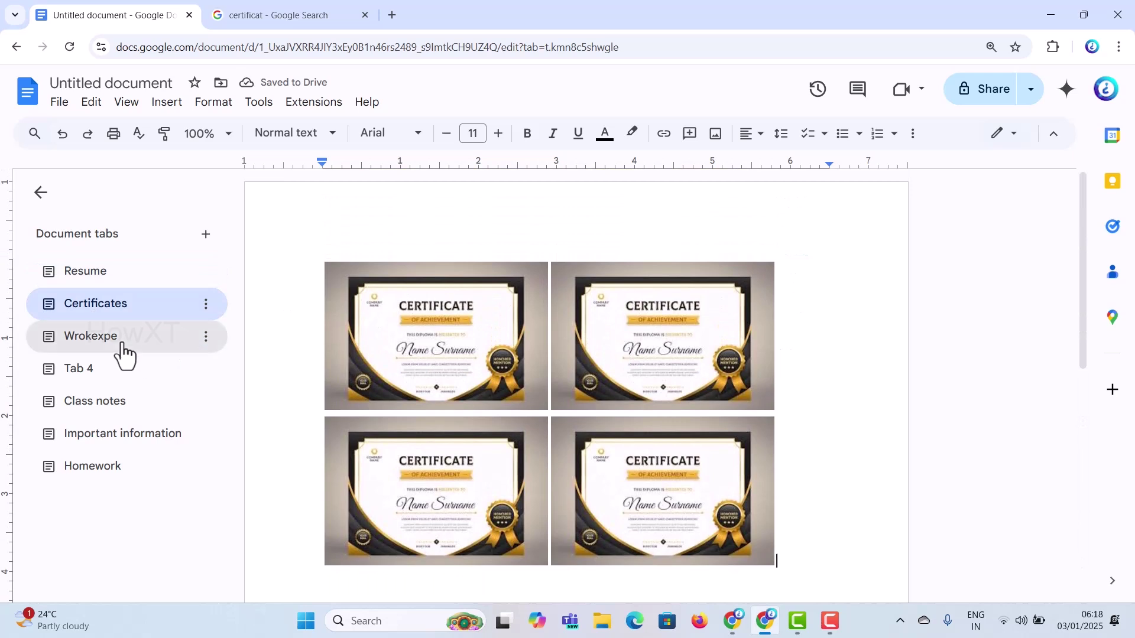
Show the blank Wrokexpe tab and copy a link to Tab 4 from its options menu.
click(123, 354)
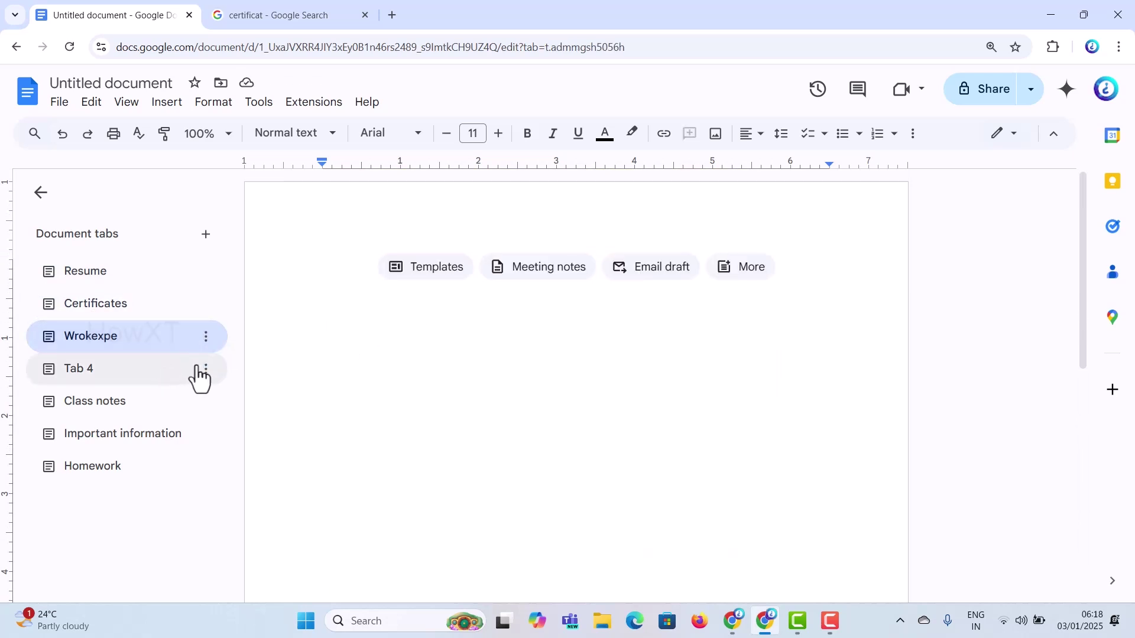
click(201, 370)
mouse_move(228, 348)
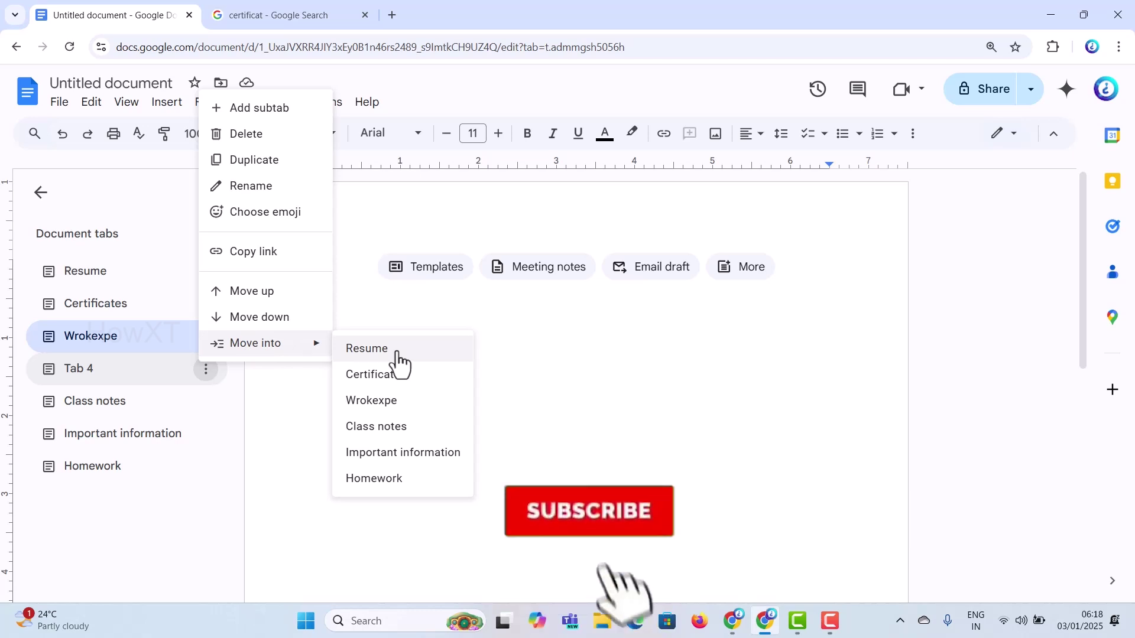
click(292, 253)
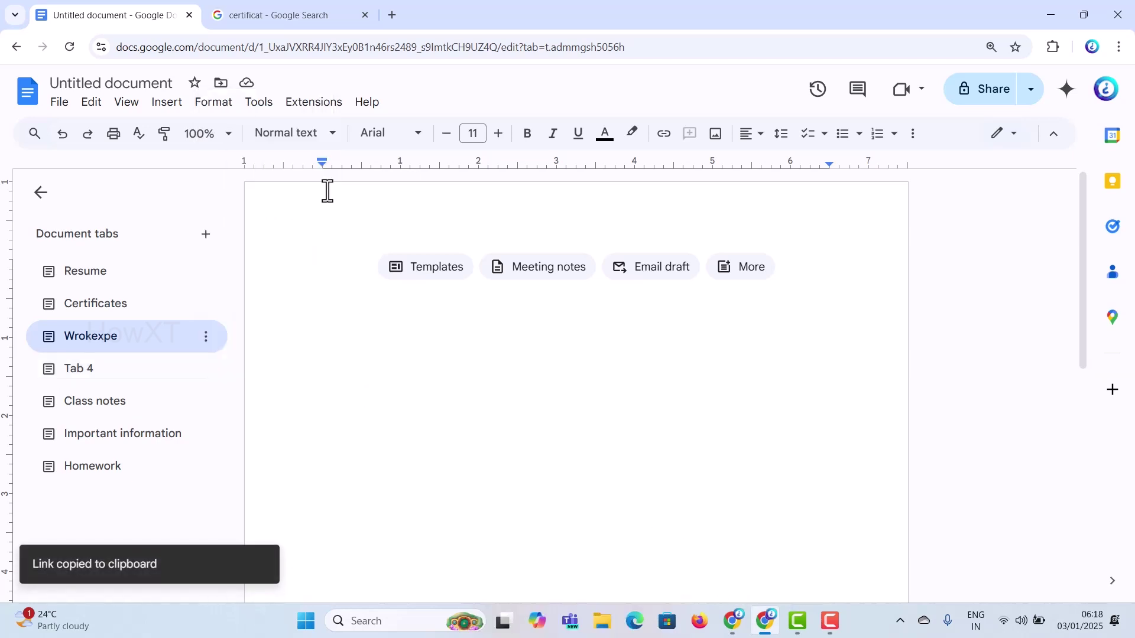
Load the copied Tab 4 link in a new Chrome tab, then return to the original document.
click(390, 16)
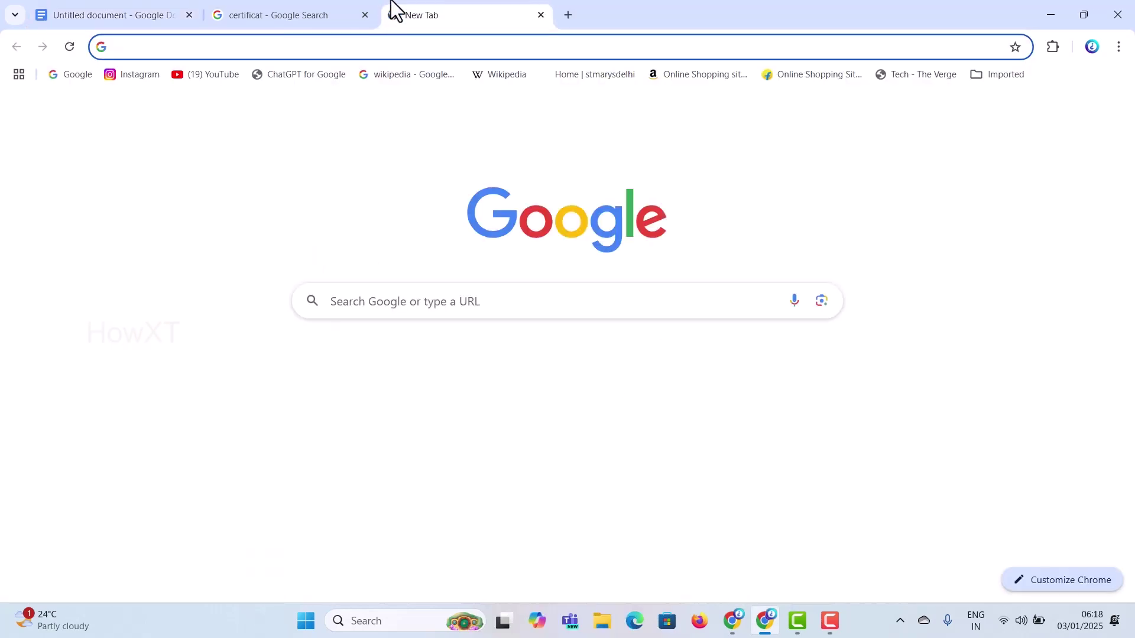
key(ctrl+v)
key(Return)
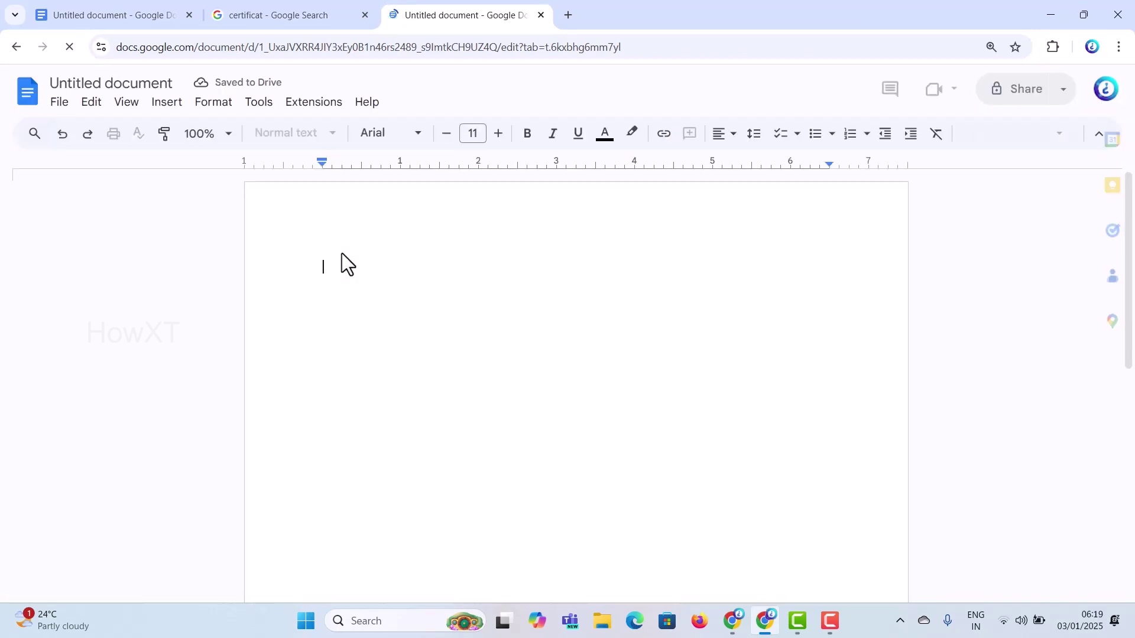
click(77, 22)
Retitle 'Untitled document' to 'Martin', fixing a 'Reusme' typo, and close its first browser tab.
click(98, 83)
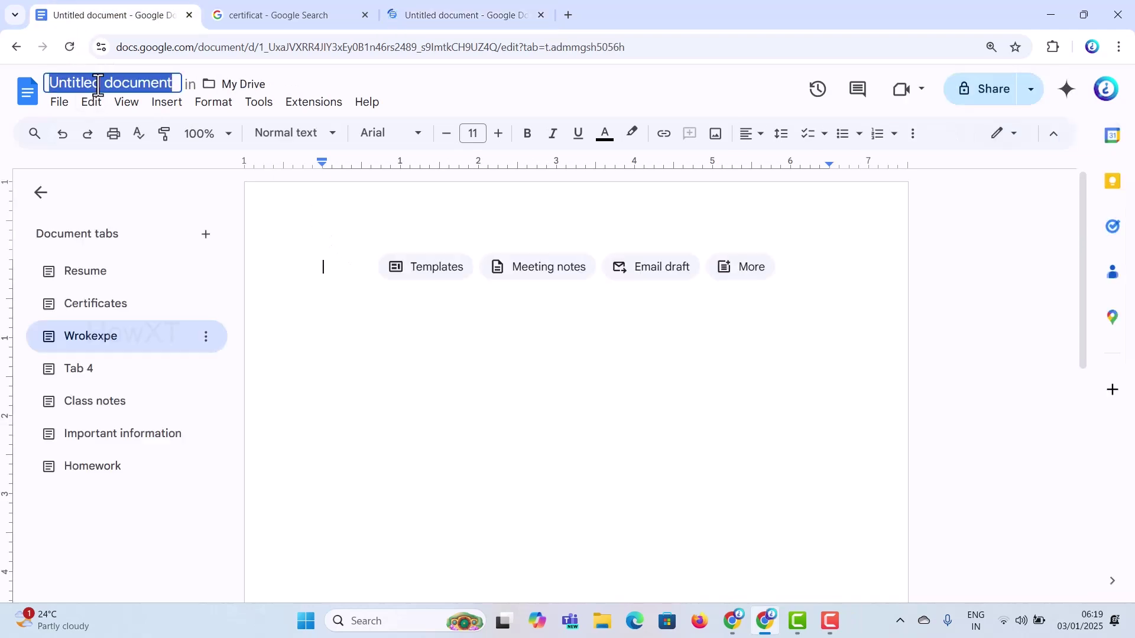
key(BackSpace)
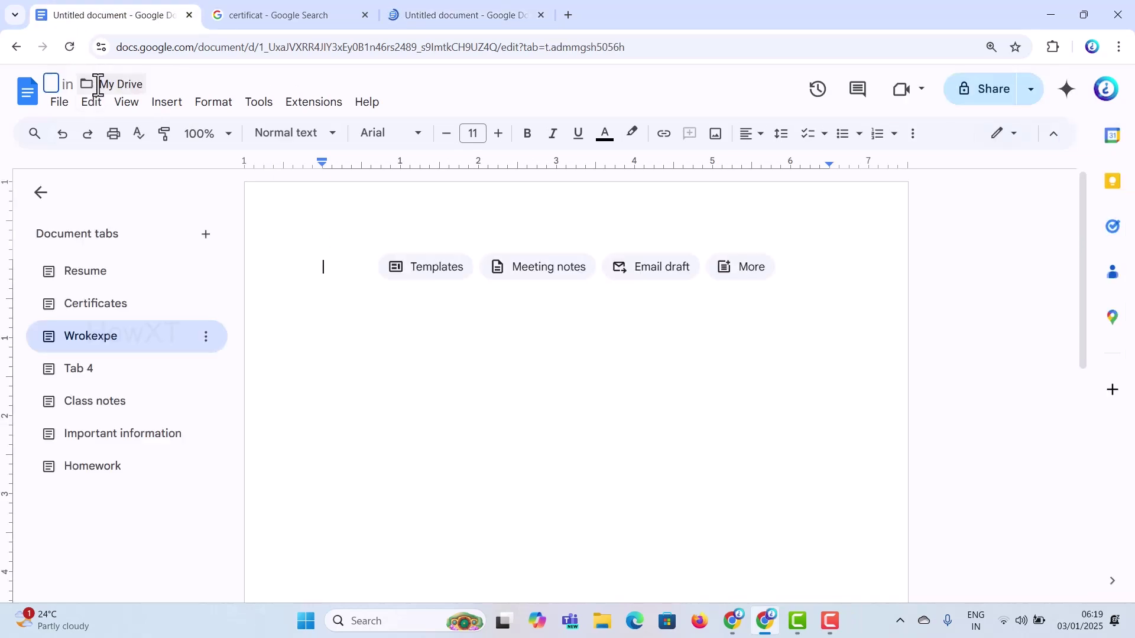
text(Reusme)
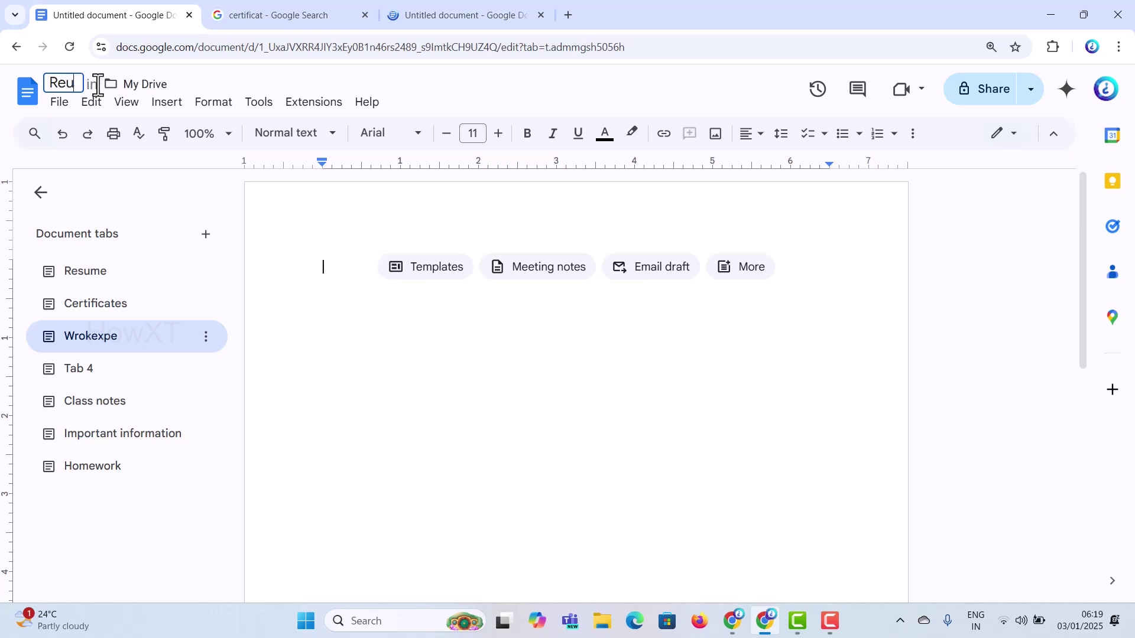
key(BackSpace)
key(BackSpace)
key(BackSpace)
key(BackSpace)
key(BackSpace)
key(BackSpace)
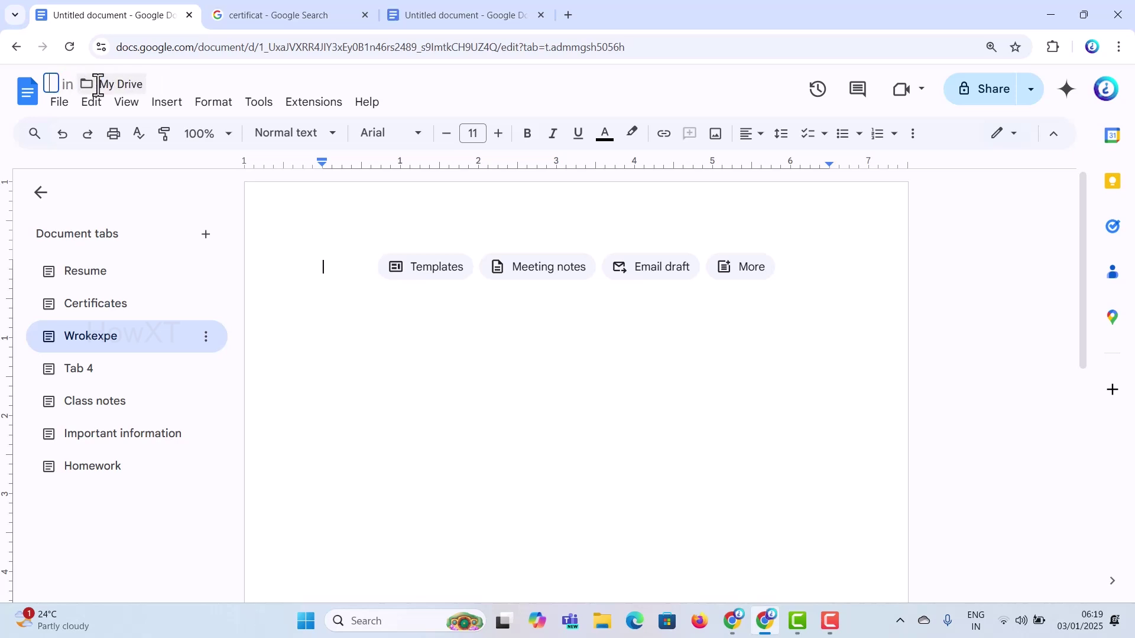
text(Marti)
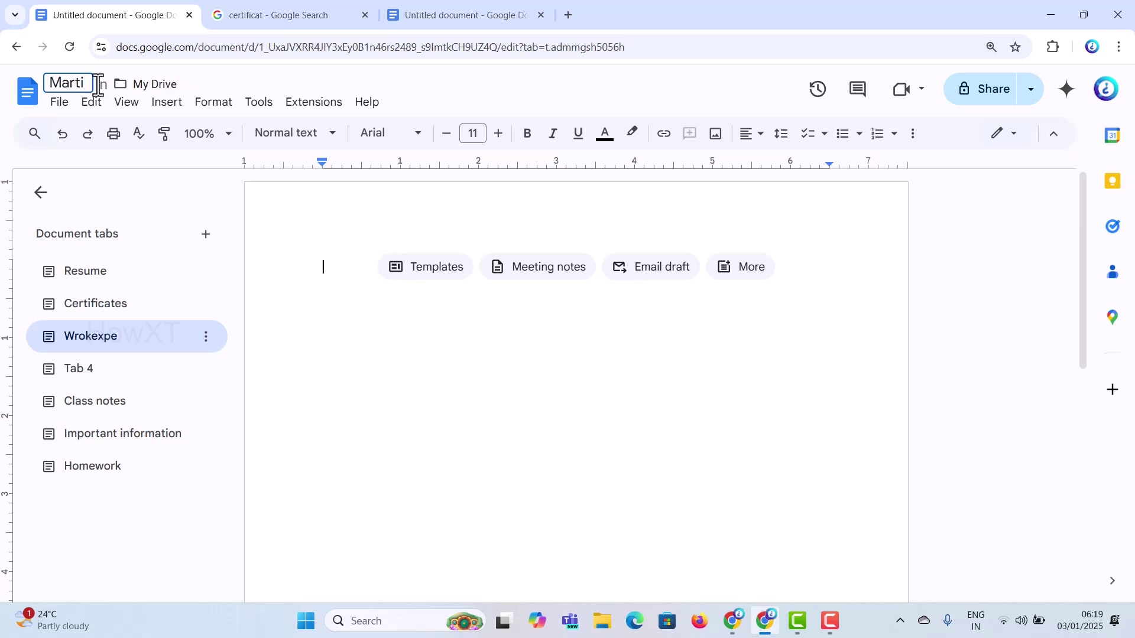
text(n)
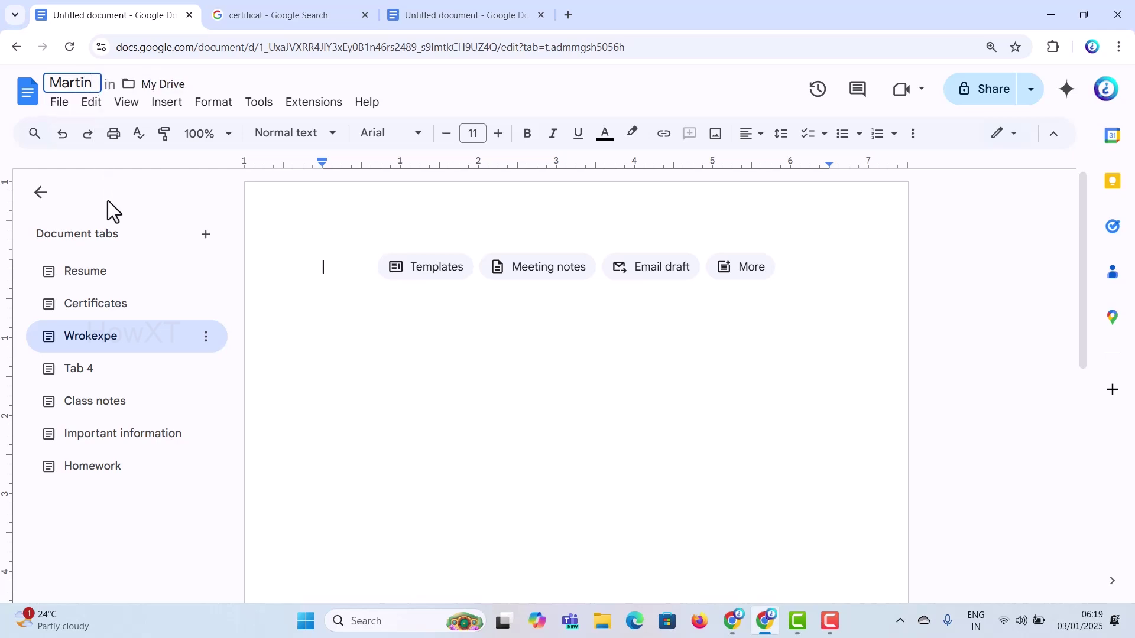
key(Return)
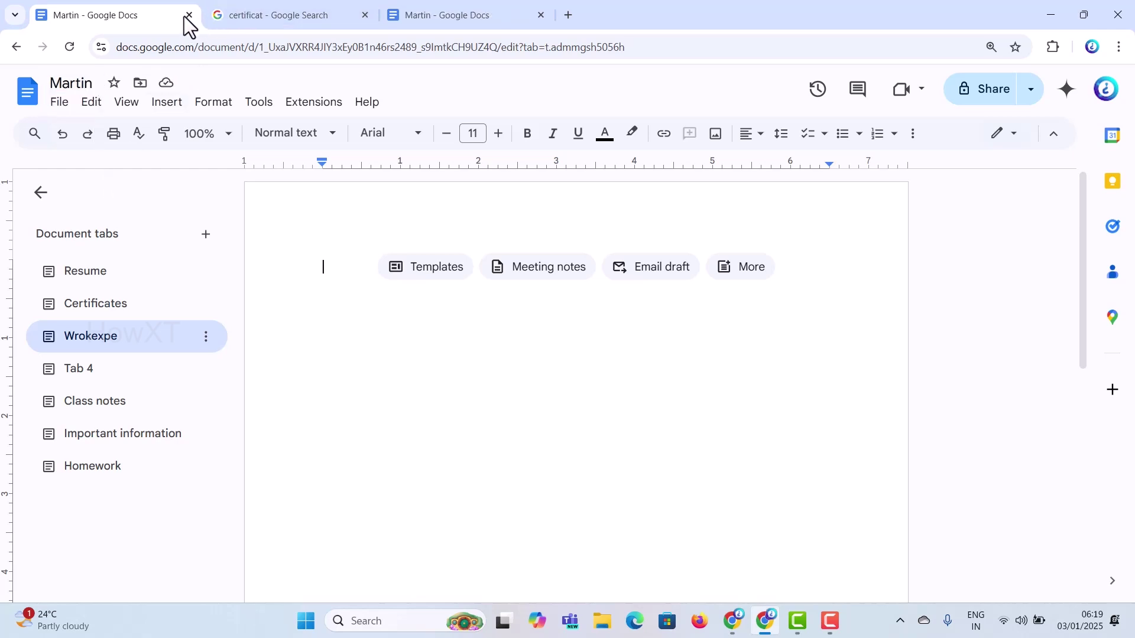
click(189, 14)
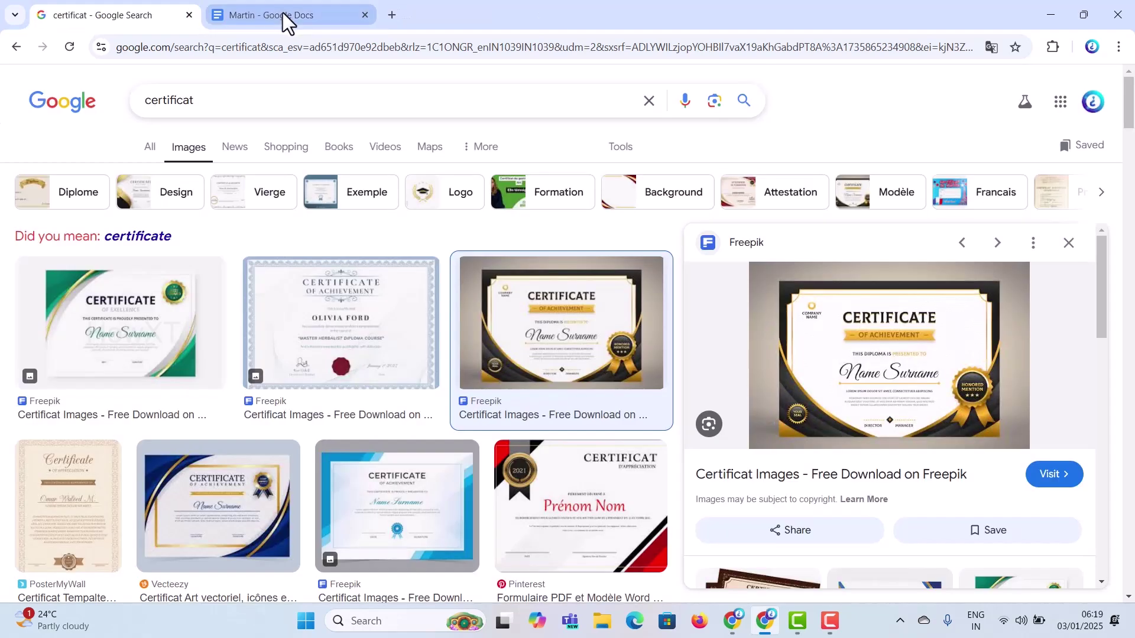
Go to the Google Docs home page through the Google apps grid.
click(1061, 101)
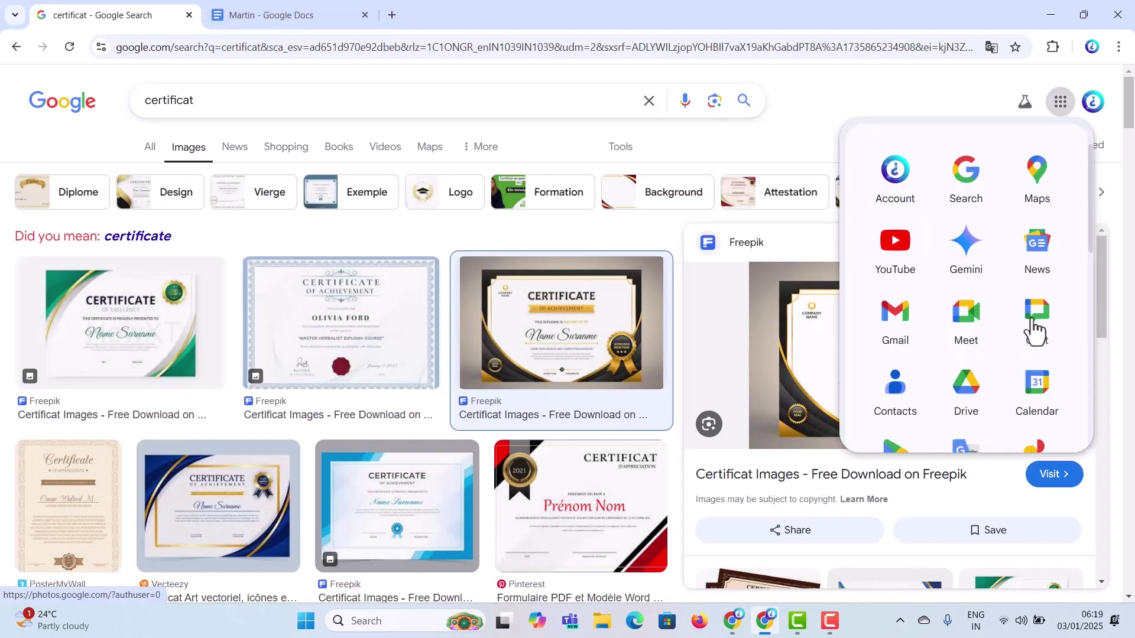
scroll(998, 381, down, 4)
click(964, 417)
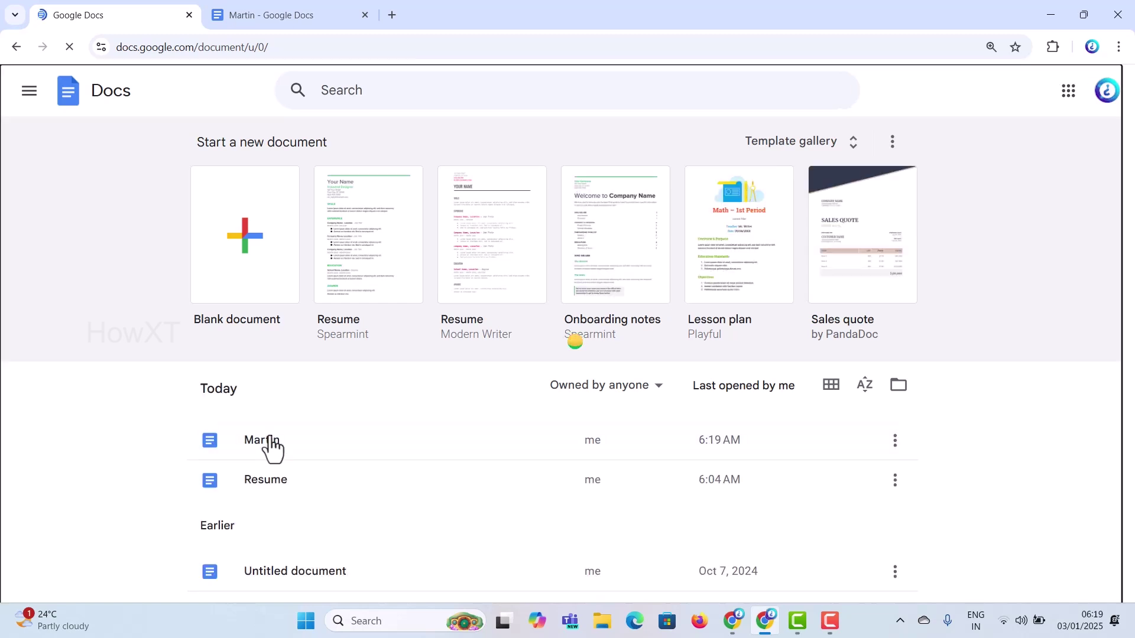
Open the Martin document from the Today list on the Docs home page.
click(271, 441)
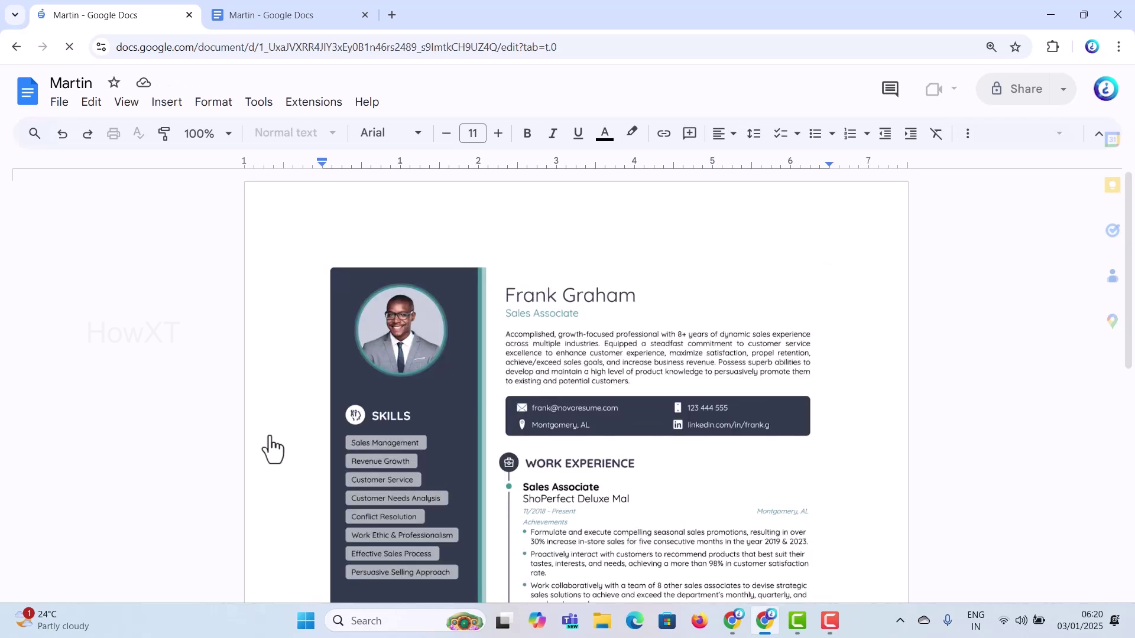
Move the Wrokexpe tab up above Certificates.
click(72, 317)
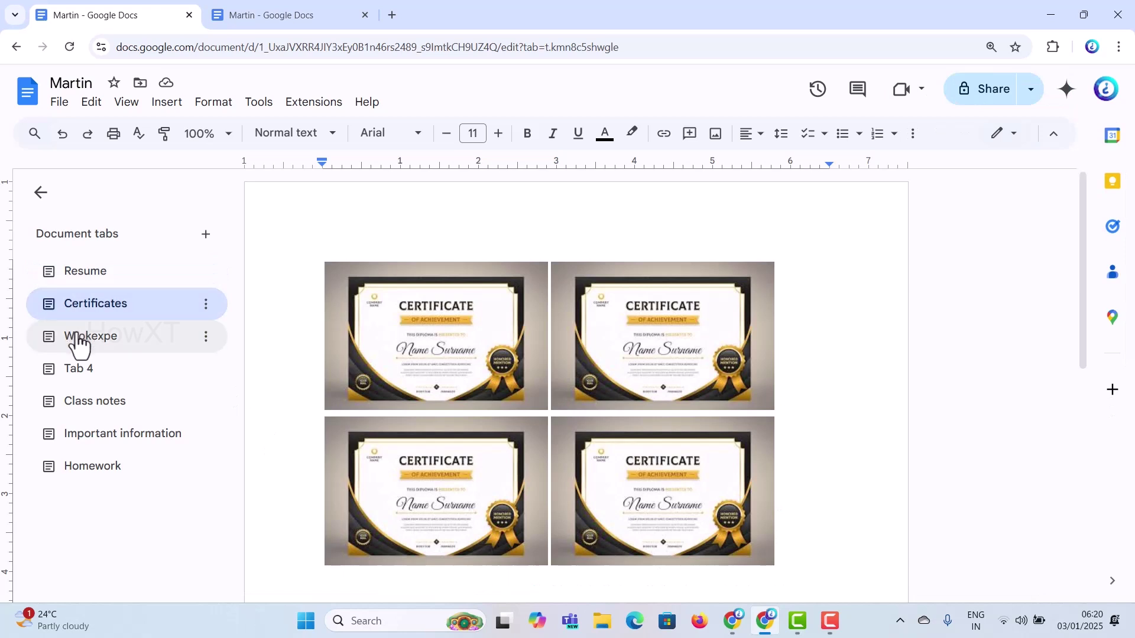
click(76, 340)
click(206, 337)
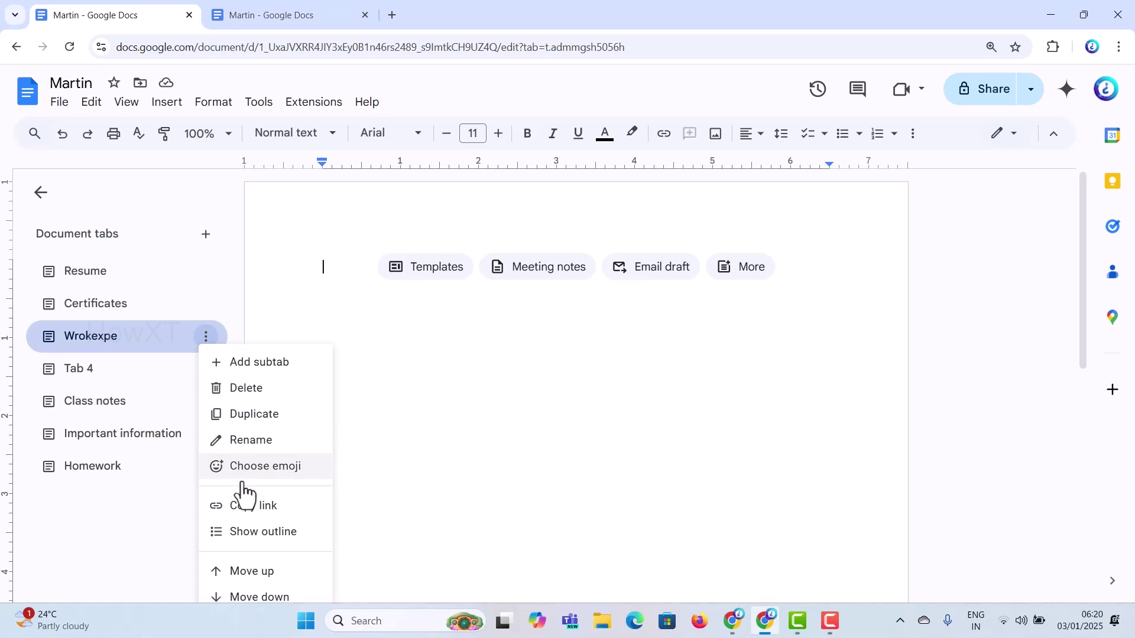
click(233, 574)
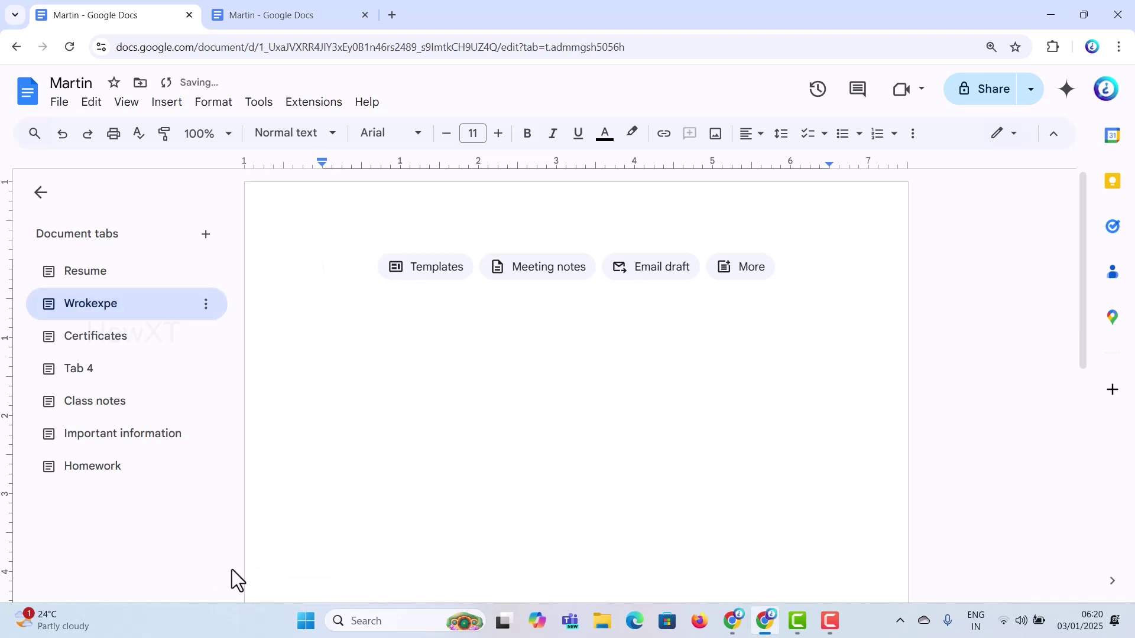
Move the Certificates tab down below Tab 4, then show the Resume tab.
click(118, 345)
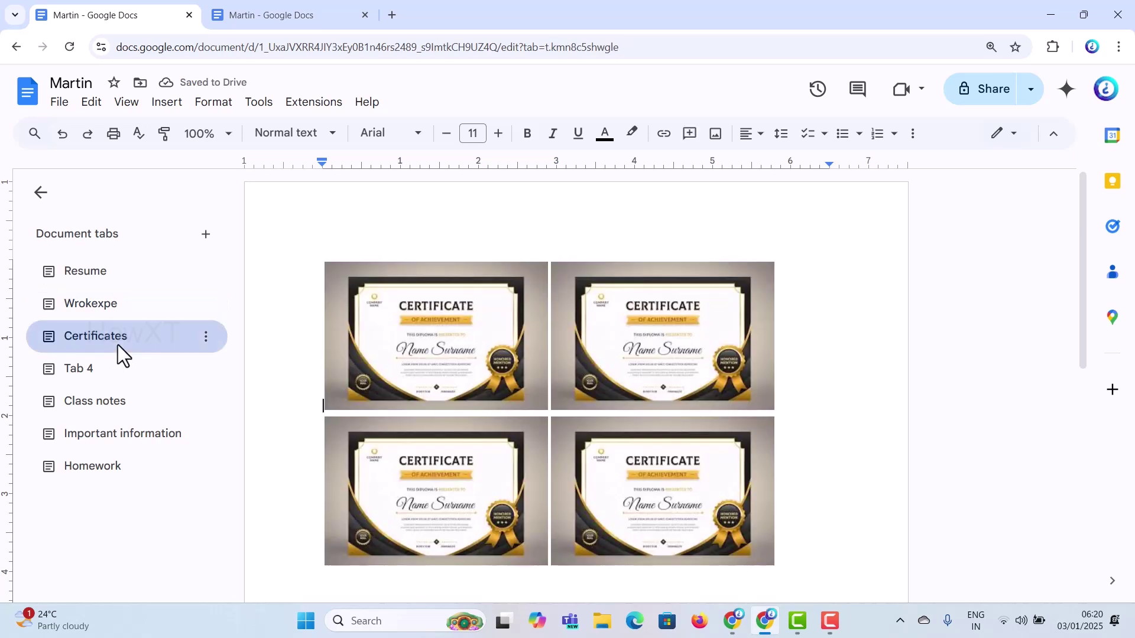
click(207, 340)
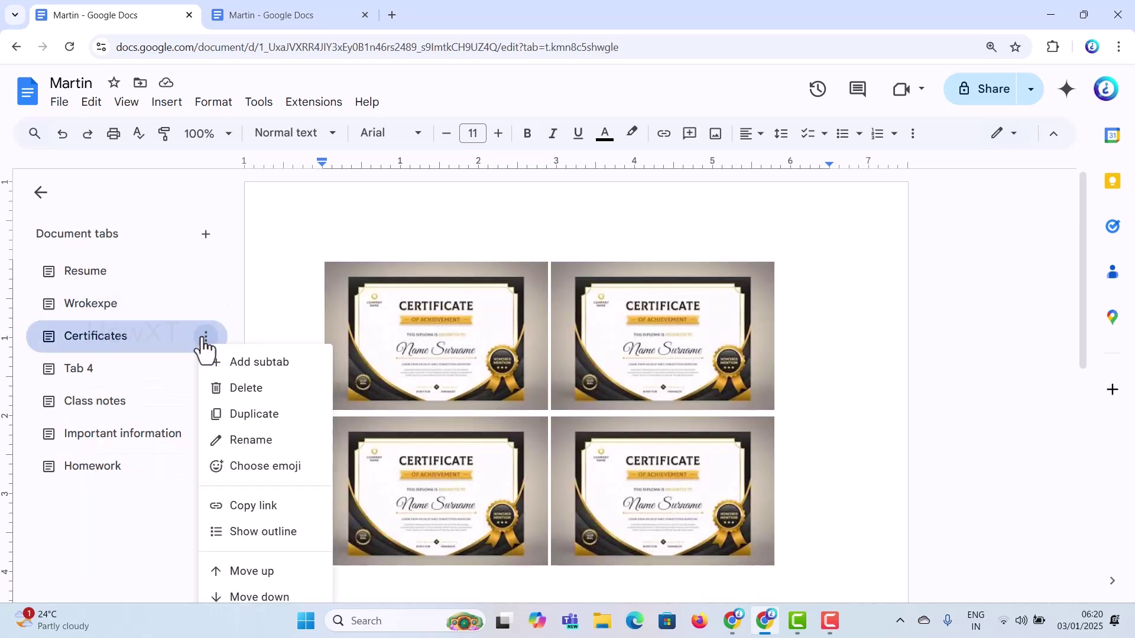
click(260, 599)
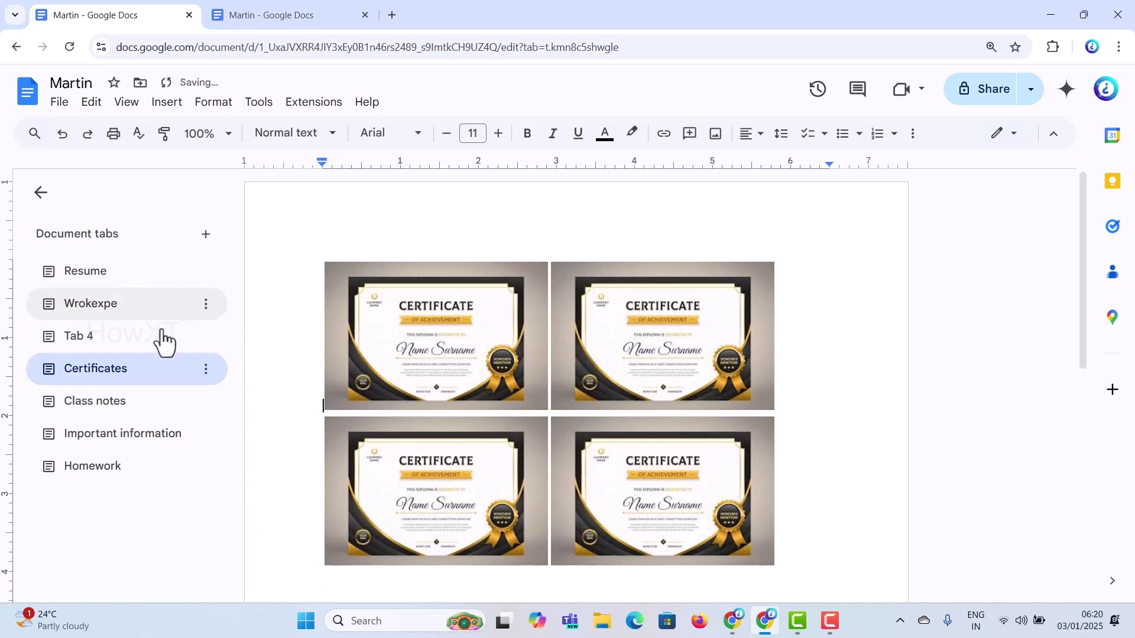
click(205, 372)
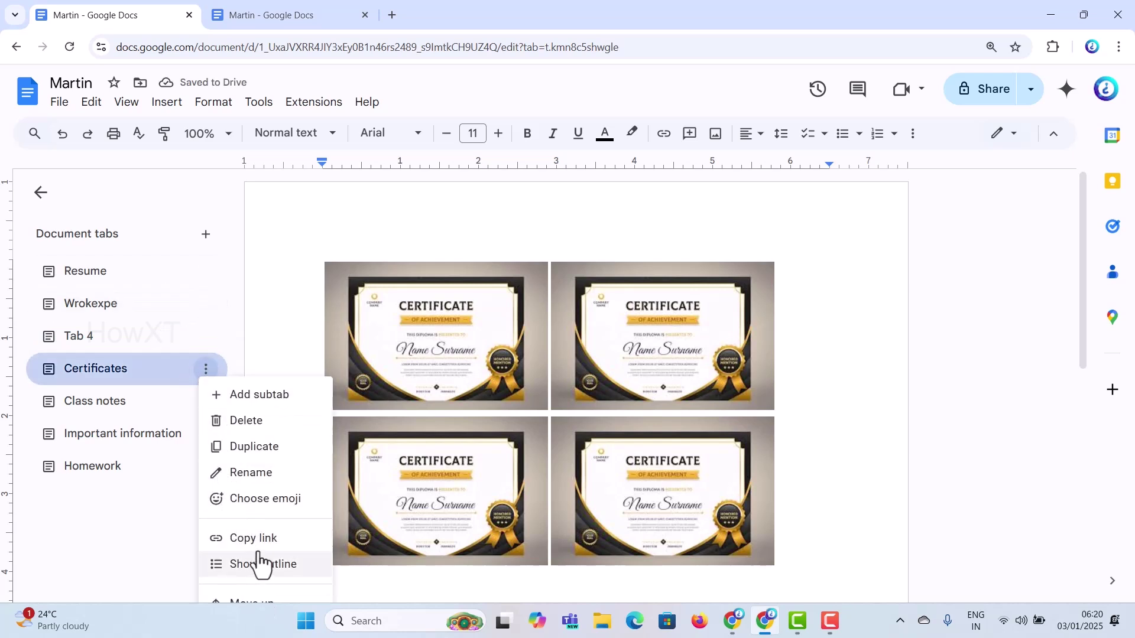
click(127, 273)
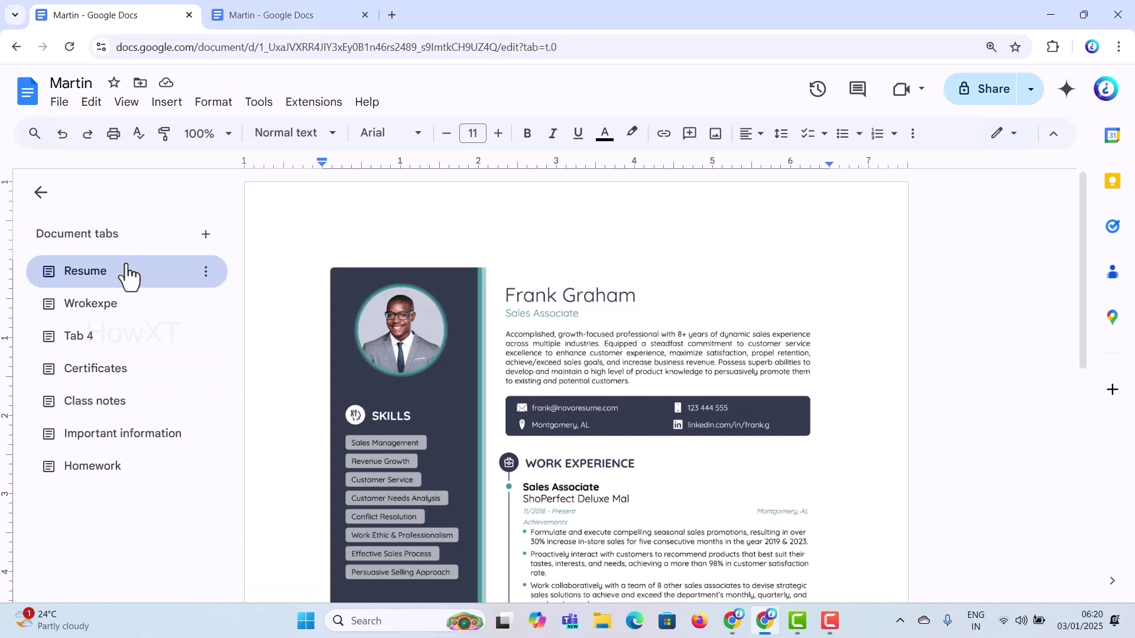